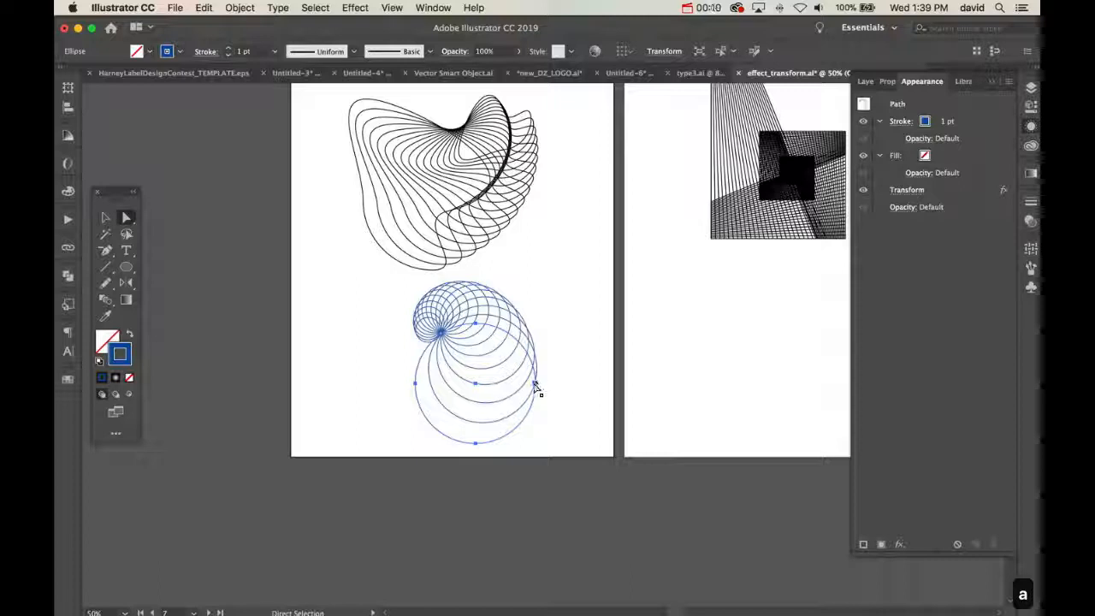
Pull the blue circle's right anchor point across to its left side, and move the resulting spiral to the artboard's right edge
left_click_drag(535, 384, 427, 383)
left_click(525, 391)
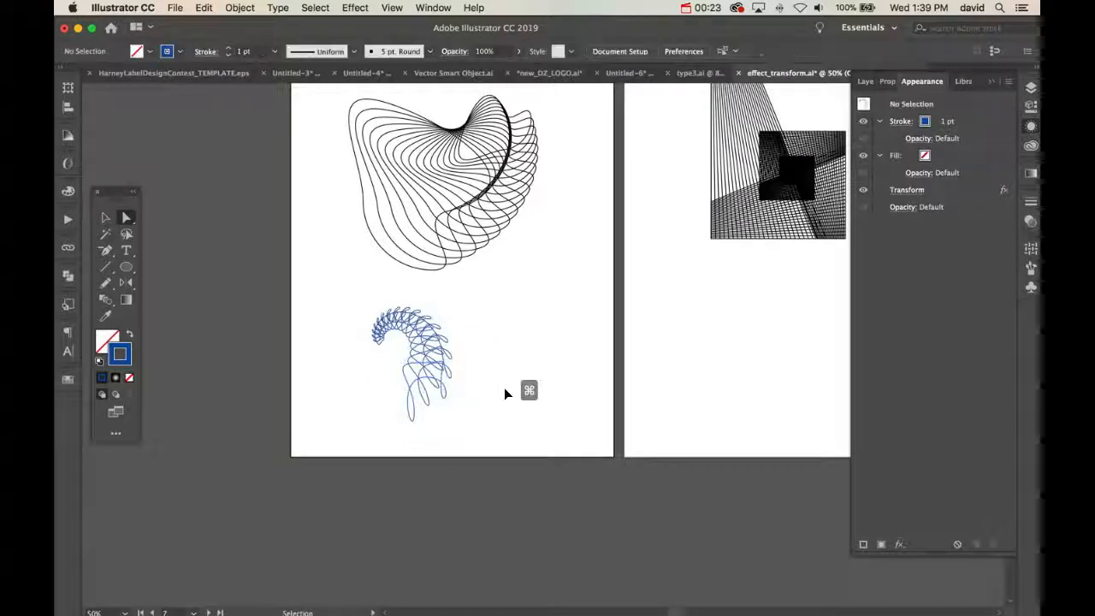
key("v")
left_click_drag(441, 346, 584, 264)
left_click(265, 358)
left_click(449, 346)
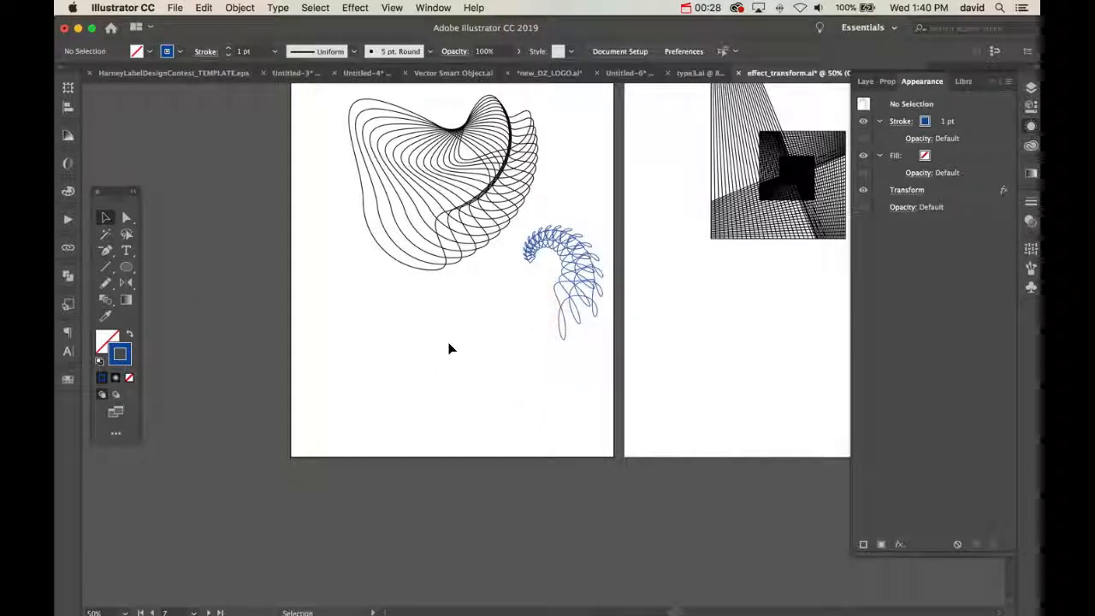
Set the blue path's Transform effect to 30 copies at a 10° angle, and move the spiral below the black line artwork
left_click(584, 257)
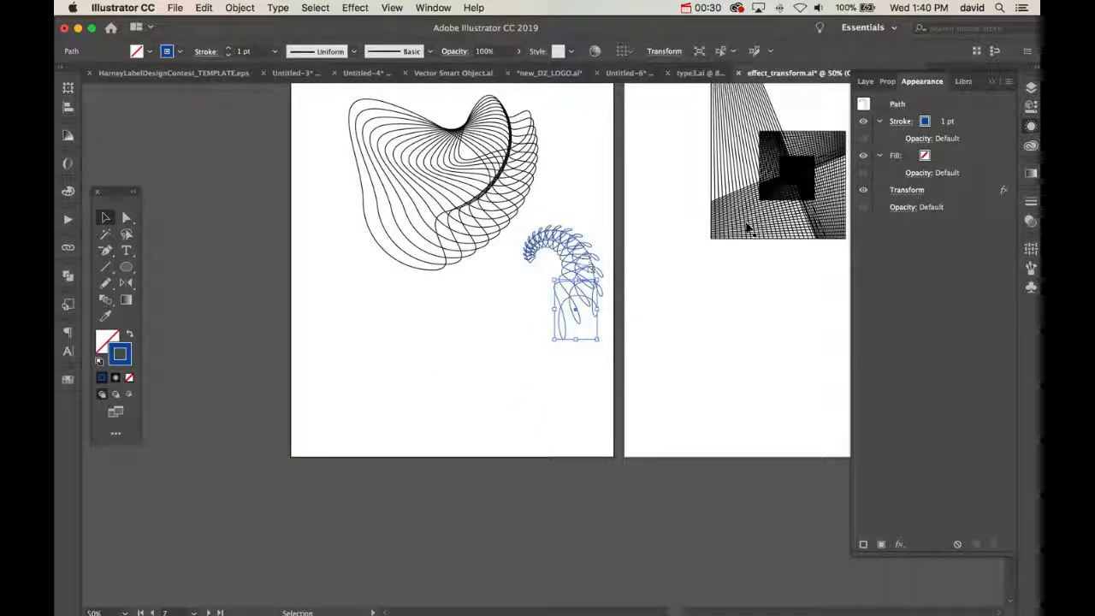
left_click(908, 196)
double_click(971, 493)
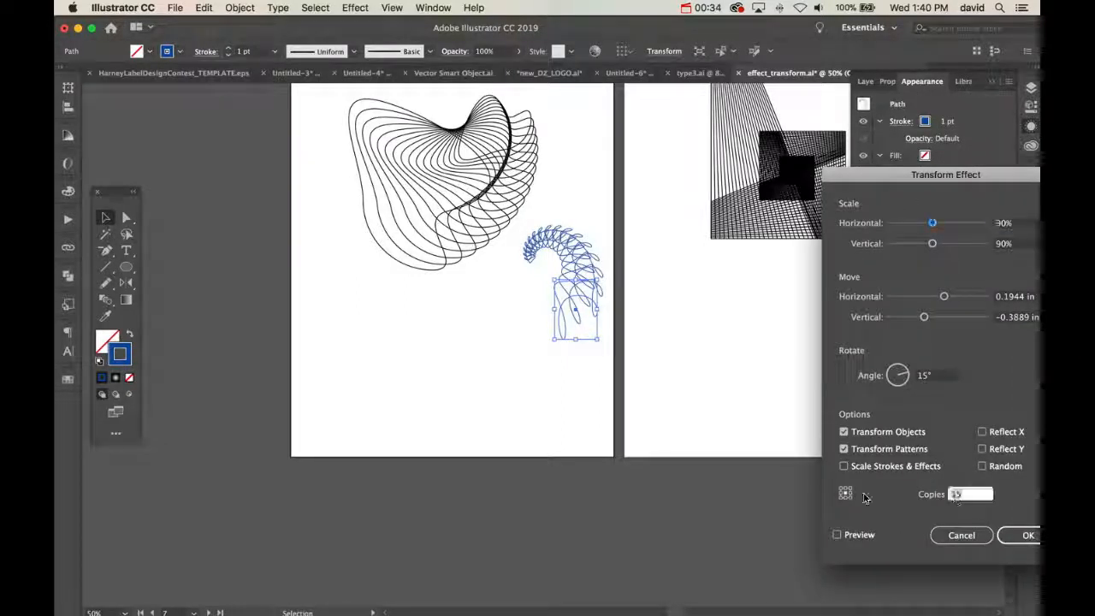
type("30")
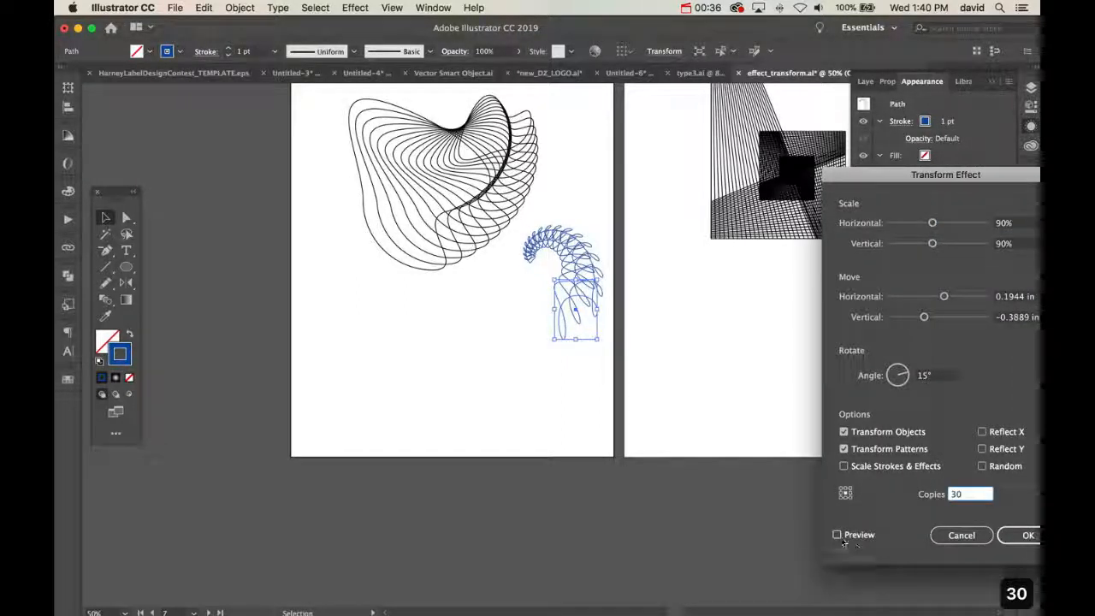
left_click(838, 535)
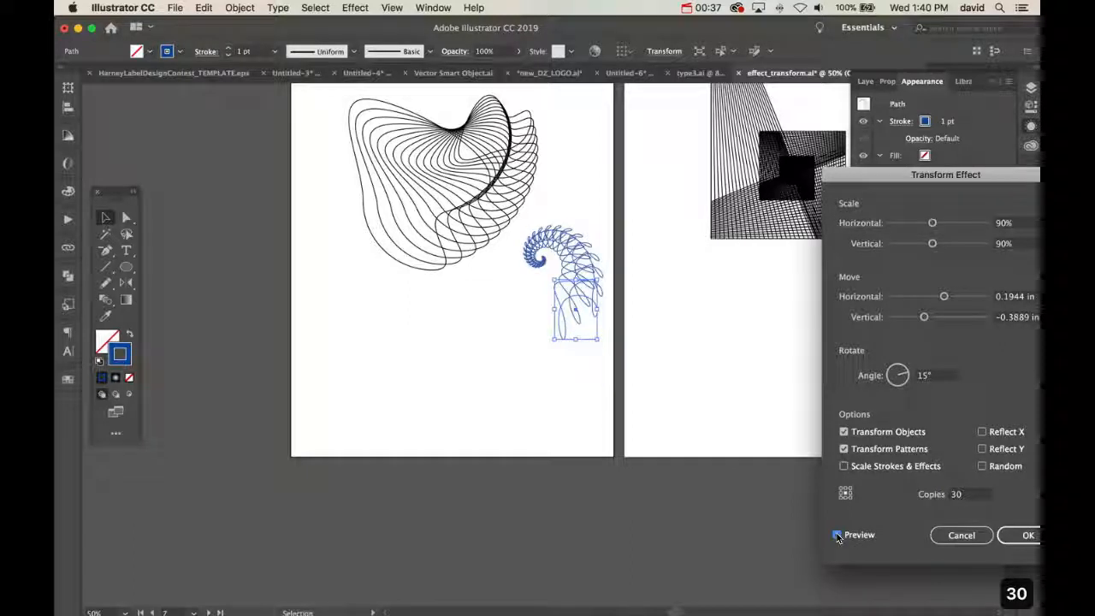
left_click(942, 376)
type("10")
key("Tab")
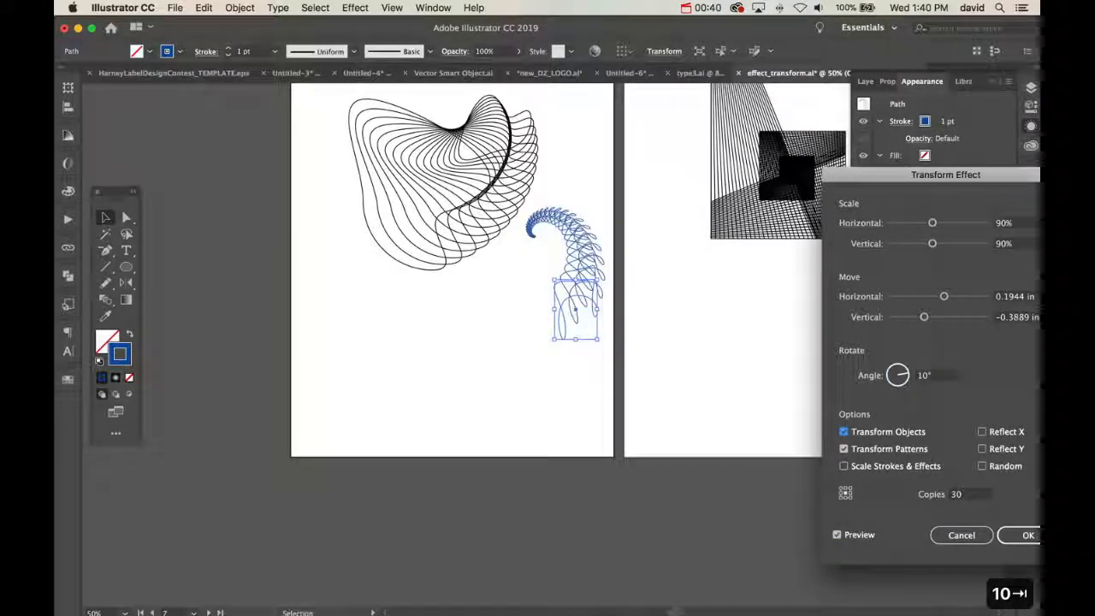
left_click(1024, 535)
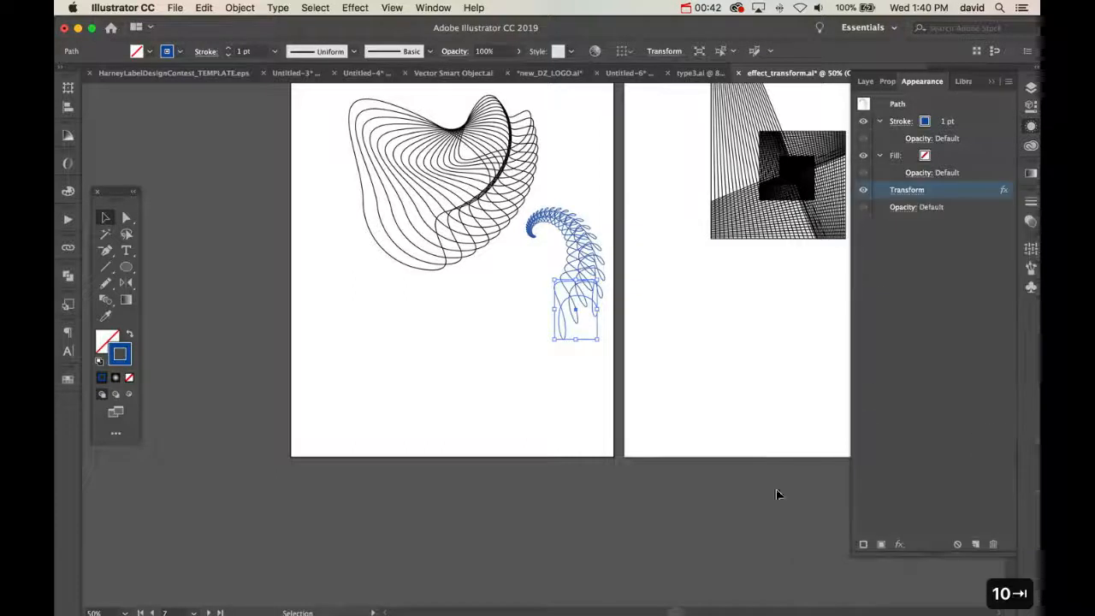
left_click(582, 362)
left_click_drag(584, 219, 475, 319)
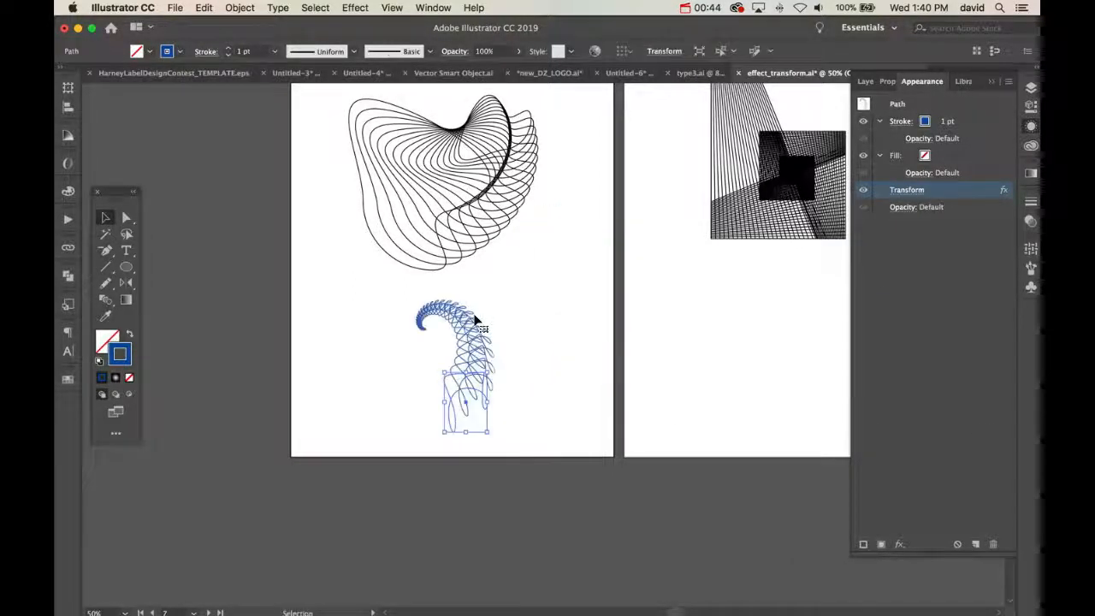
Try adding a copy of the live-effect spiral rotated 15° about its curled tip
key("r")
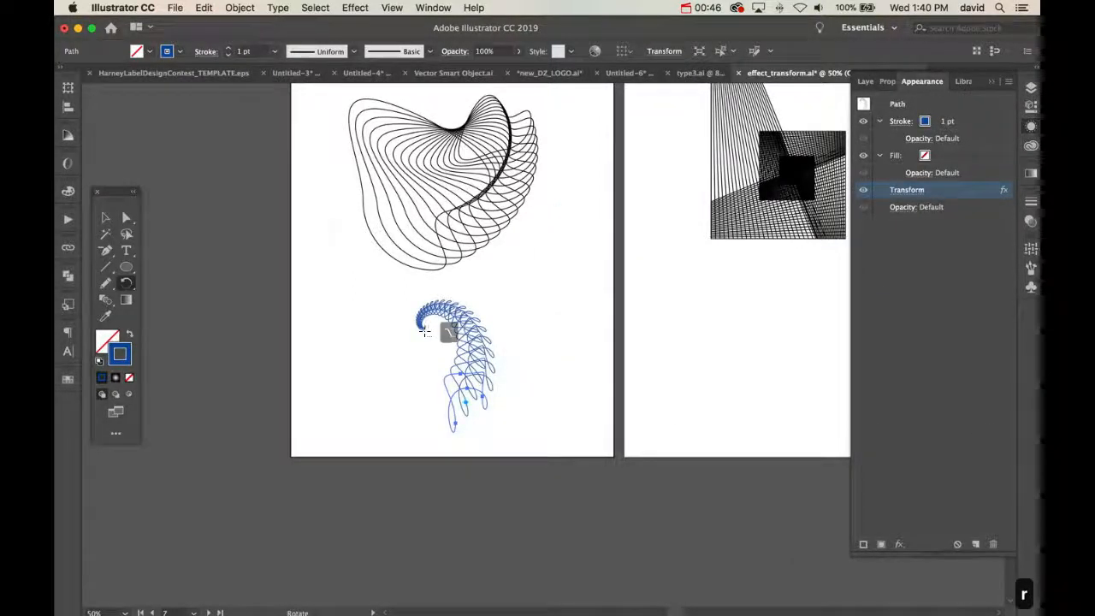
left_click(425, 332, "alt")
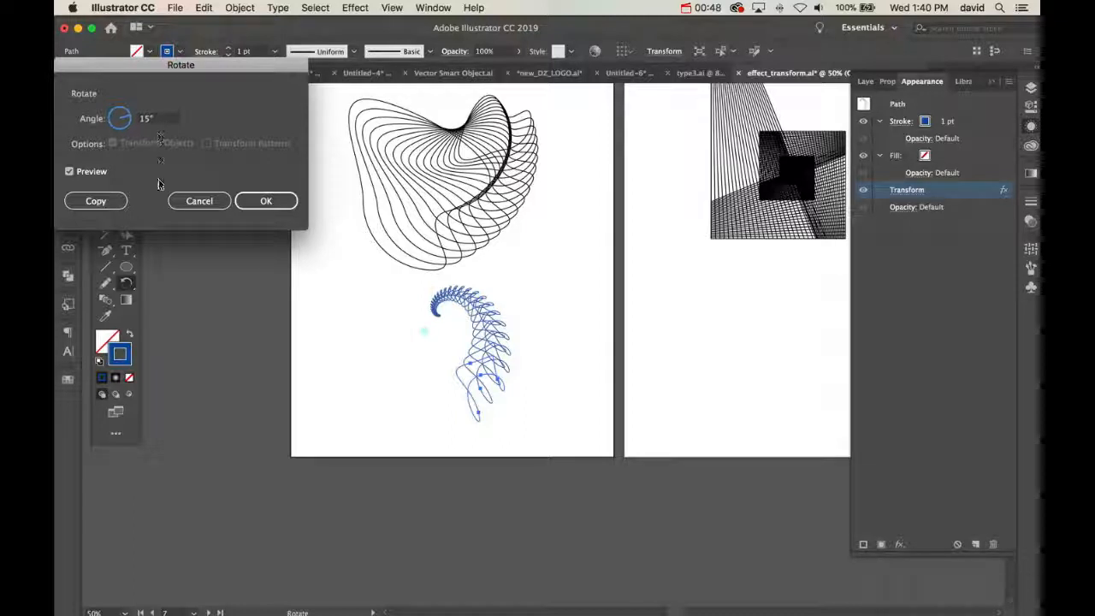
left_click(96, 200)
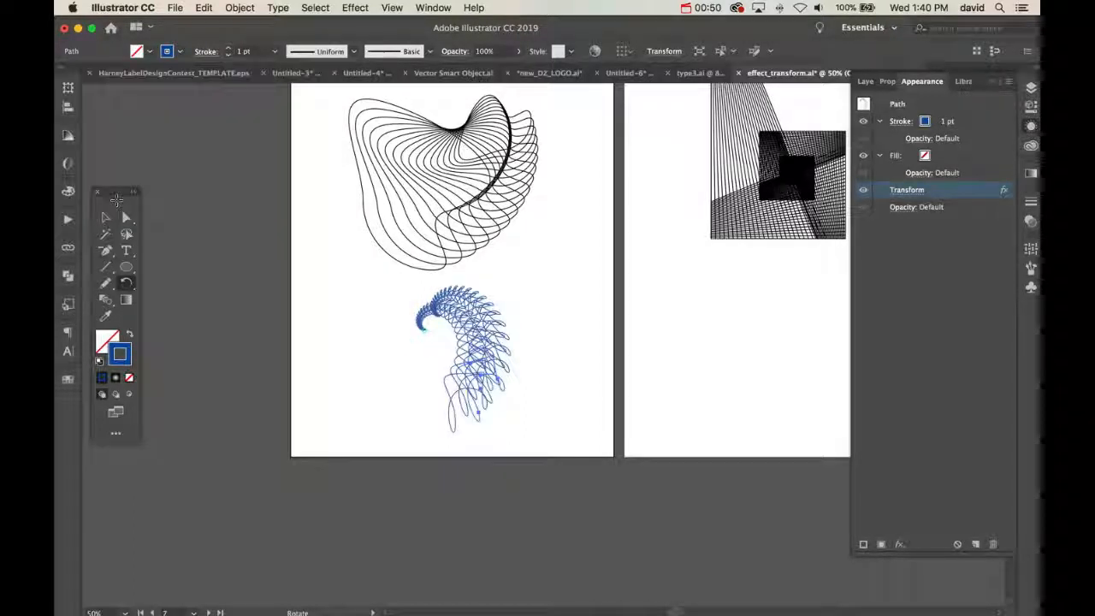
key("super+z")
key("super+z")
key("super+z")
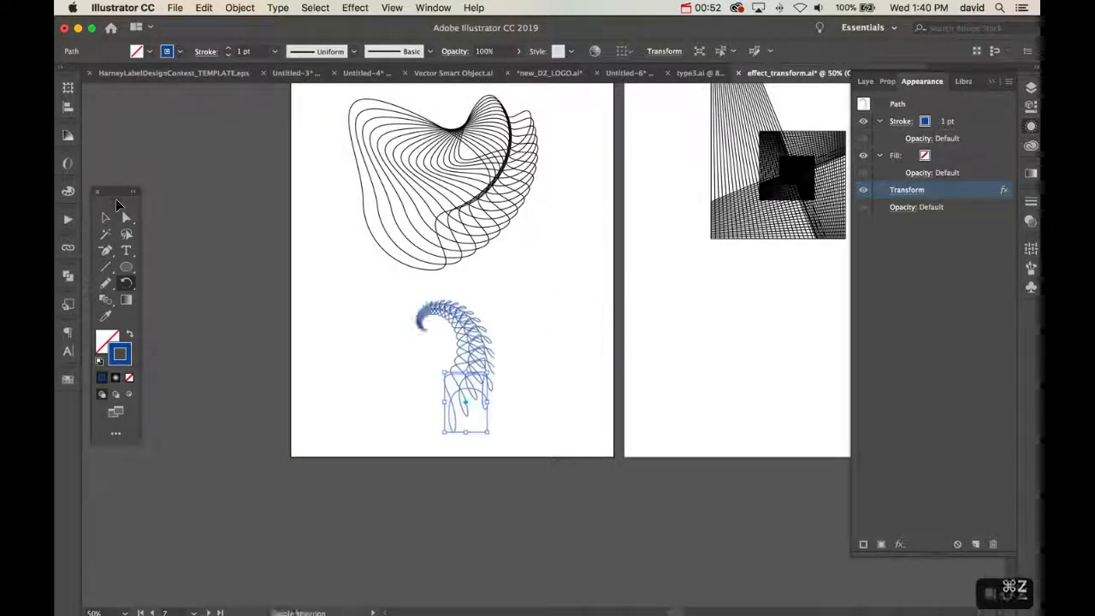
key("shift+super+z")
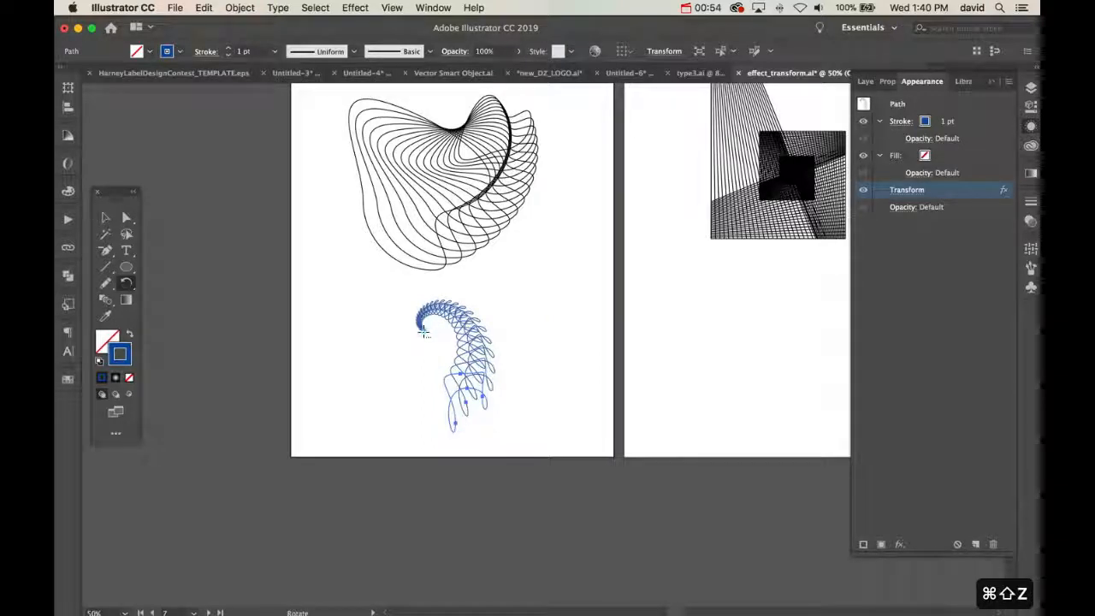
key("shift+super+z")
Copy the unexpanded spiral rotated 15° about its inner tip and repeat the transformation several times
left_click(423, 332, "alt")
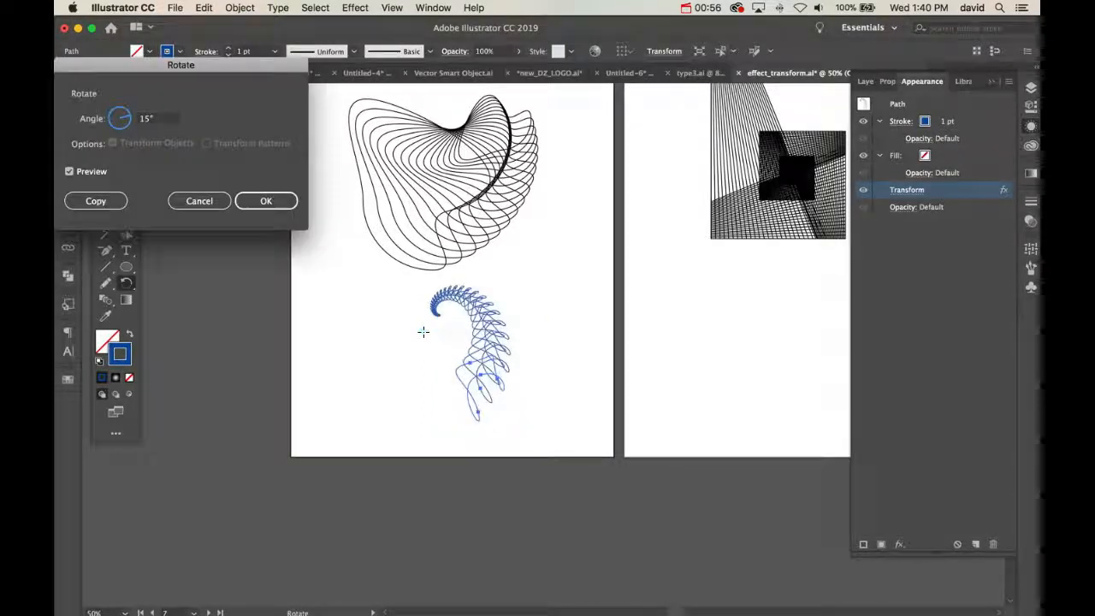
left_click(99, 200)
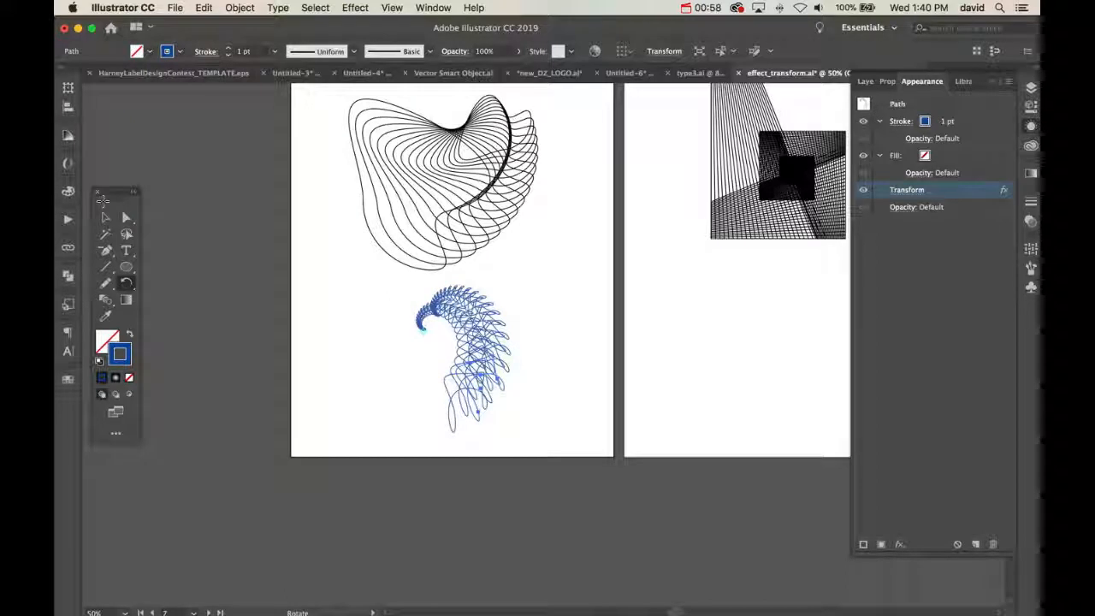
key("super+d")
key("super+d")
key("super+d")
key("super+d")
key("super+d")
key("super+d")
key("super+d")
key("super+d")
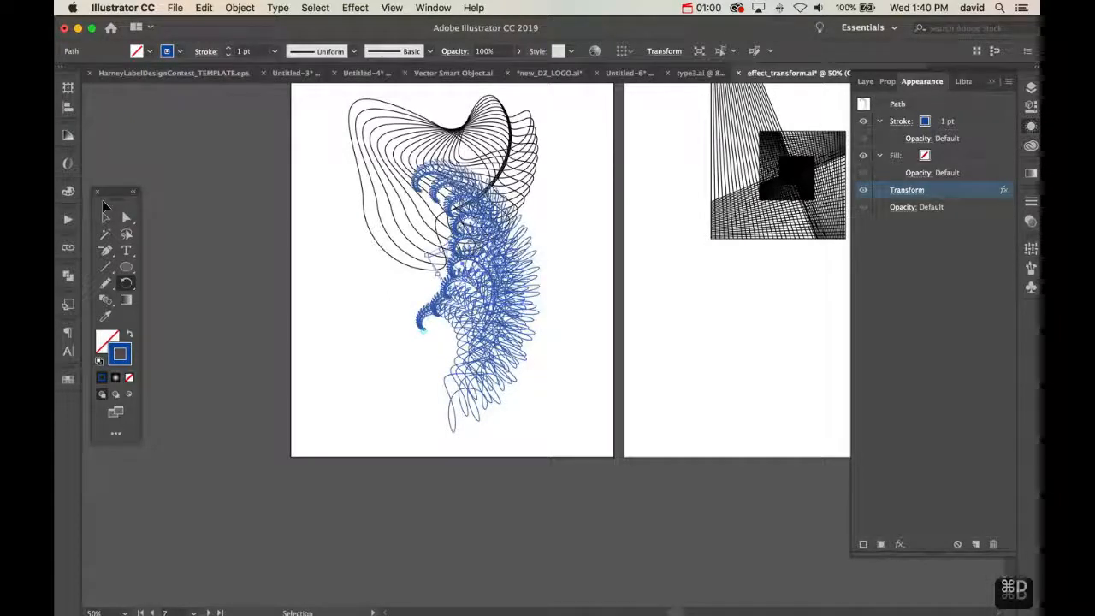
key("super+d")
key("super+d")
Undo all the rotated copies of the unexpanded spiral
key("super+z")
key("super+z")
key("super+z")
key("super+z")
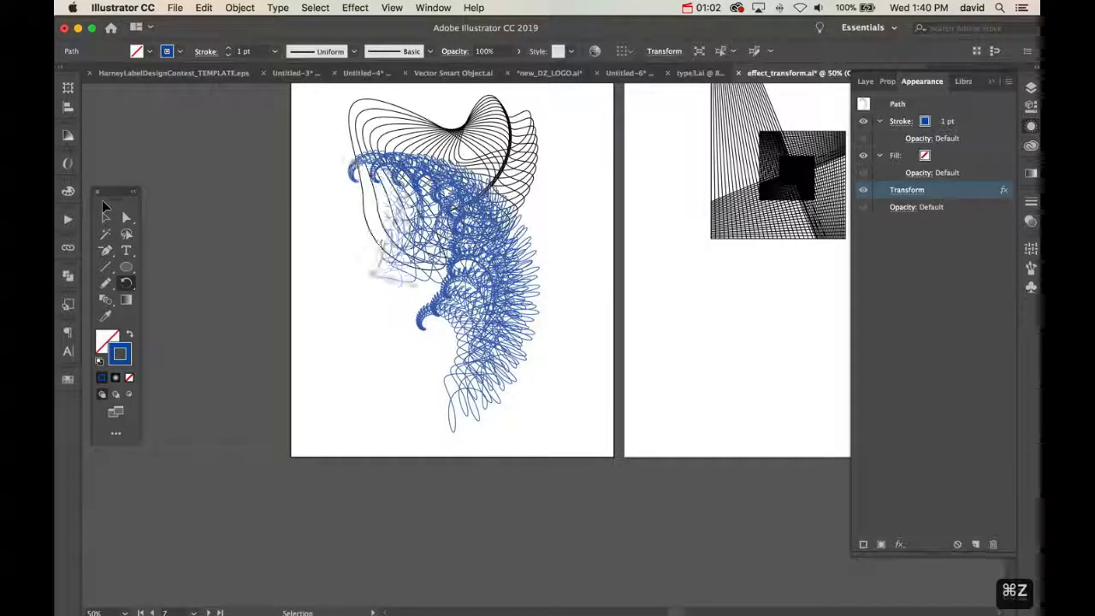
key("super+z")
key("super+z")
key("super+z")
key("super+z")
key("super+z")
key("super+z")
key("super+z")
key("super+z")
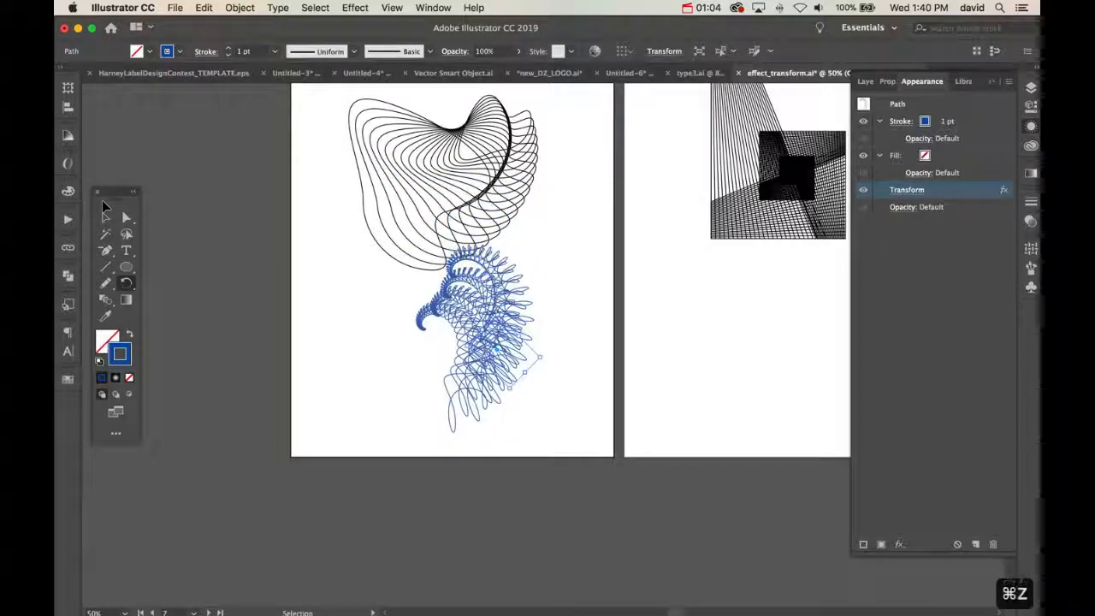
key("super+z")
key("super+z")
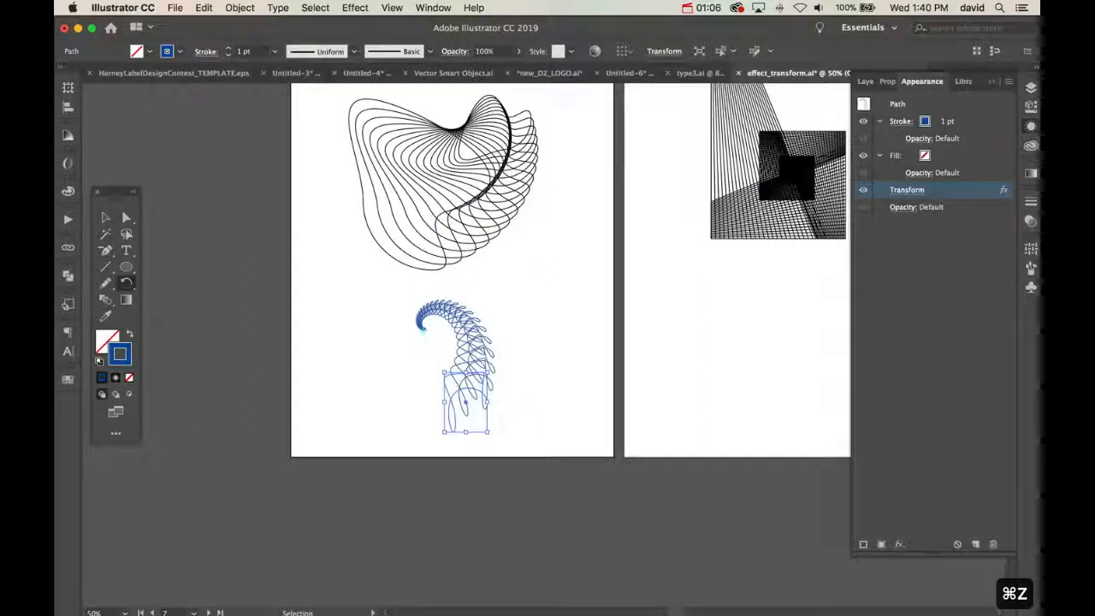
Expand the appearance of the blue spiral so its Transform effect becomes a group of real paths
key("v")
left_click(240, 7)
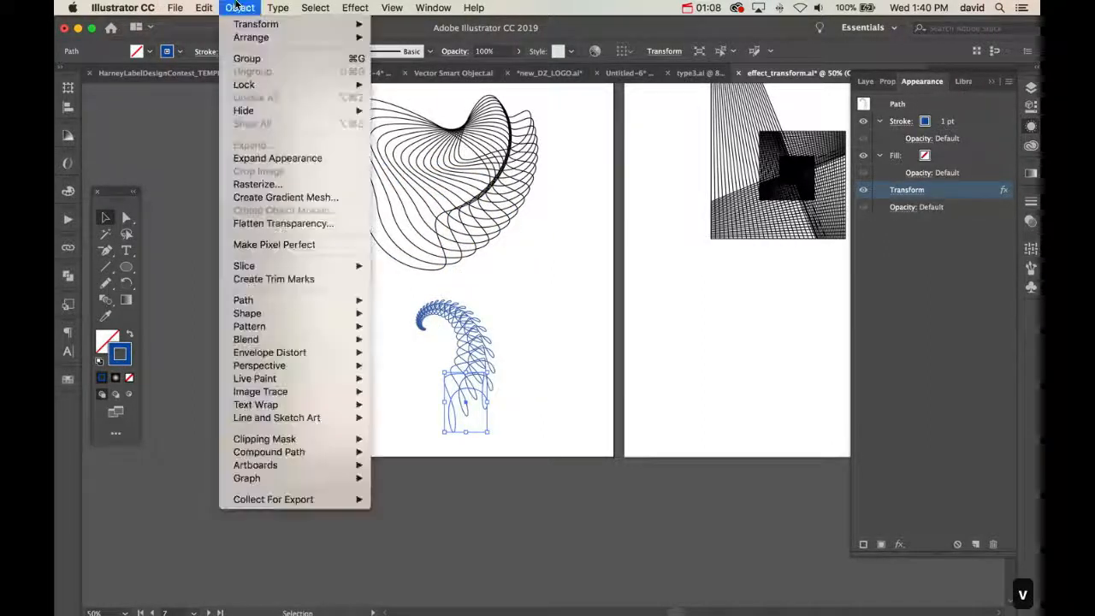
left_click(267, 160)
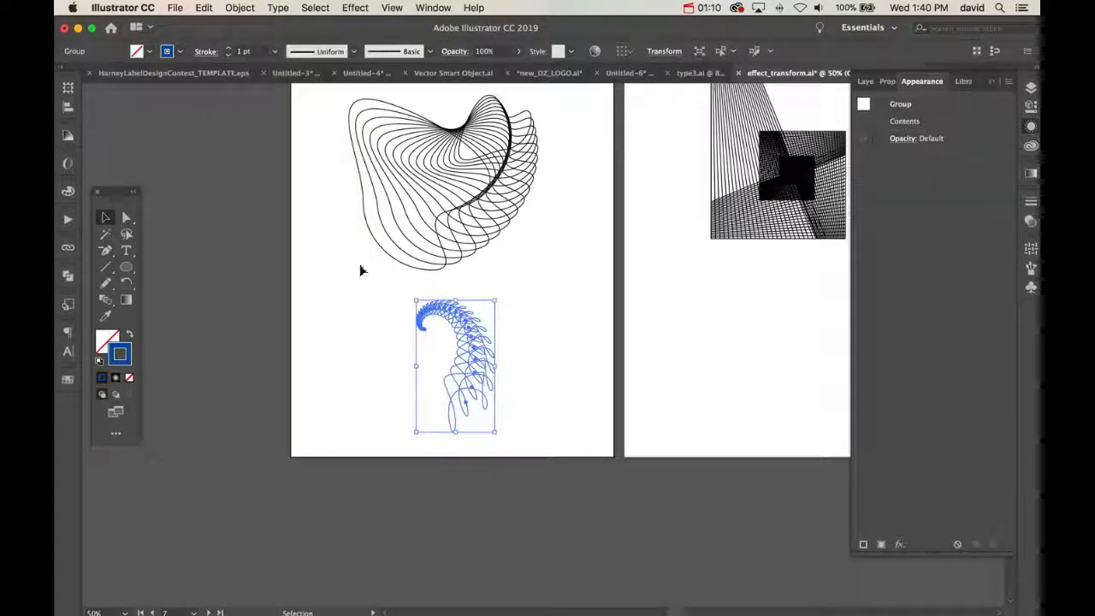
Copy the expanded spiral group rotated 15° about its curled tip and repeat the rotated copy five times
key("r")
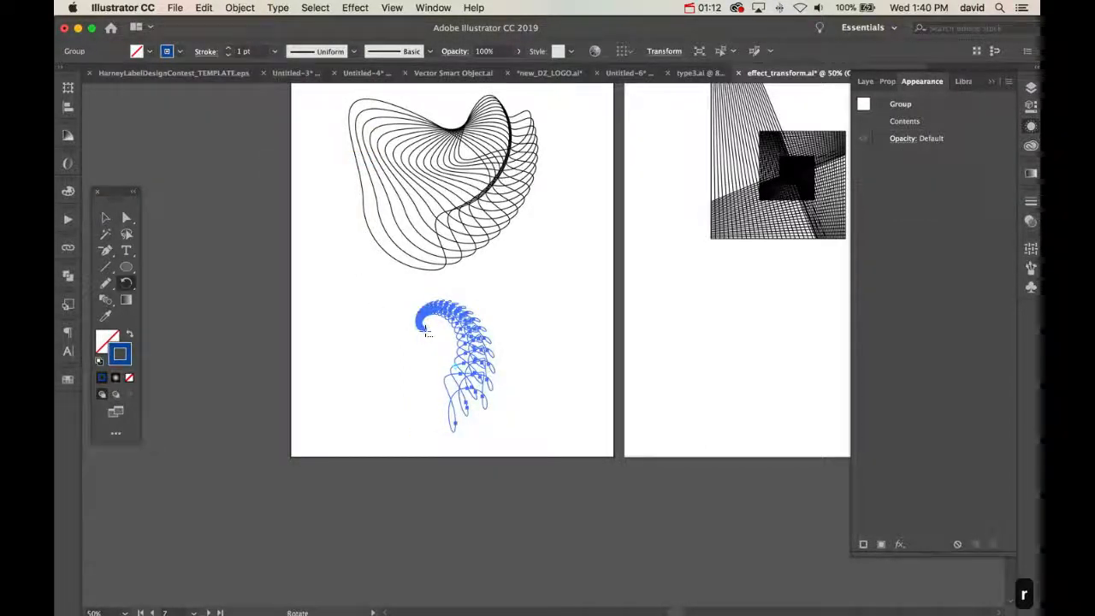
left_click(426, 332, "alt")
left_click(116, 202)
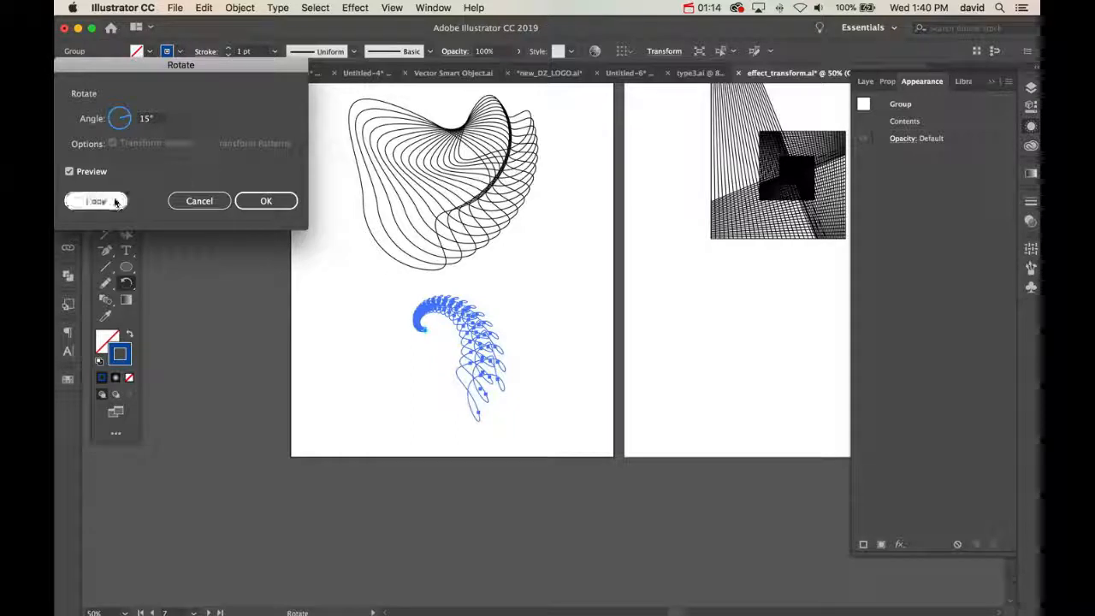
key("super+d")
key("super+d")
key("super+d")
key("super+d")
key("super+d")
key("super+d")
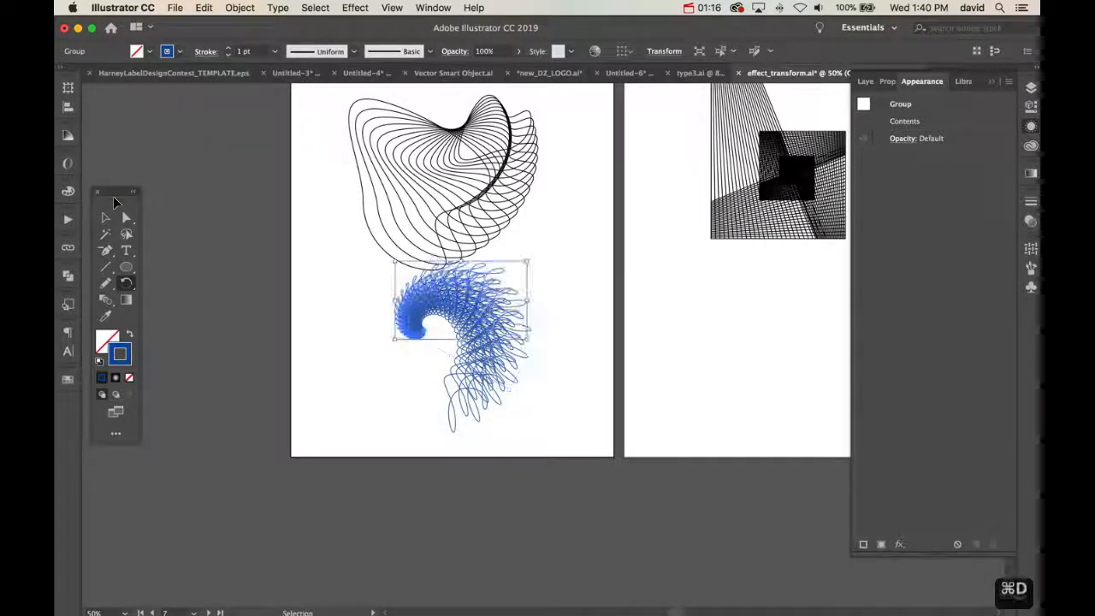
key("super+d")
key("super+d")
left_click(372, 375, "super")
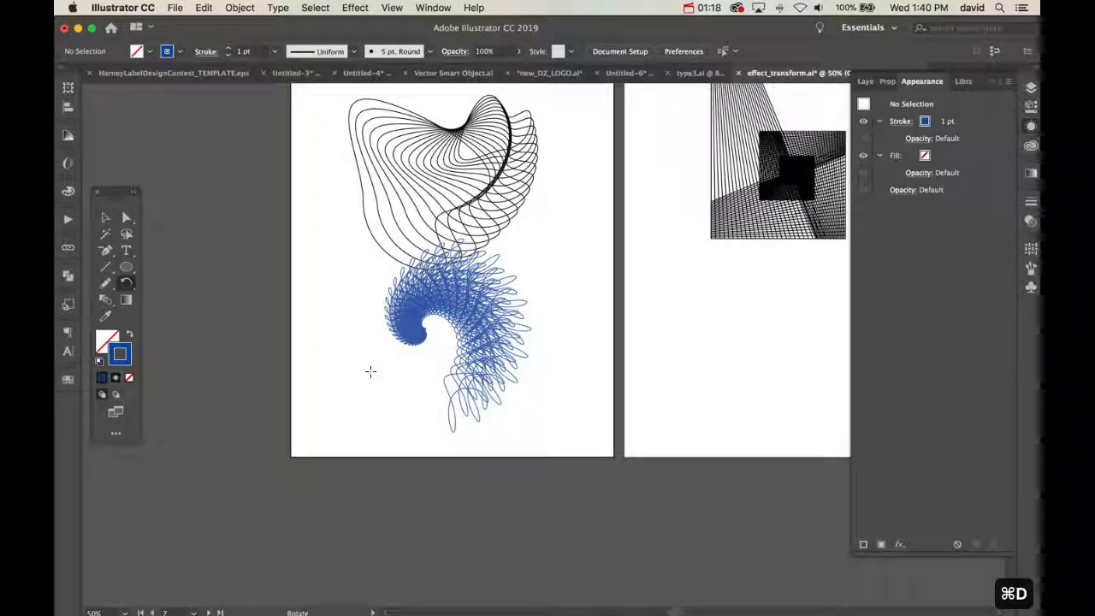
Undo the 15° rotated copies of the expanded spiral group
key("super+z")
key("super+z")
key("super+z")
key("super+z")
key("super+z")
key("super+z")
key("super+z")
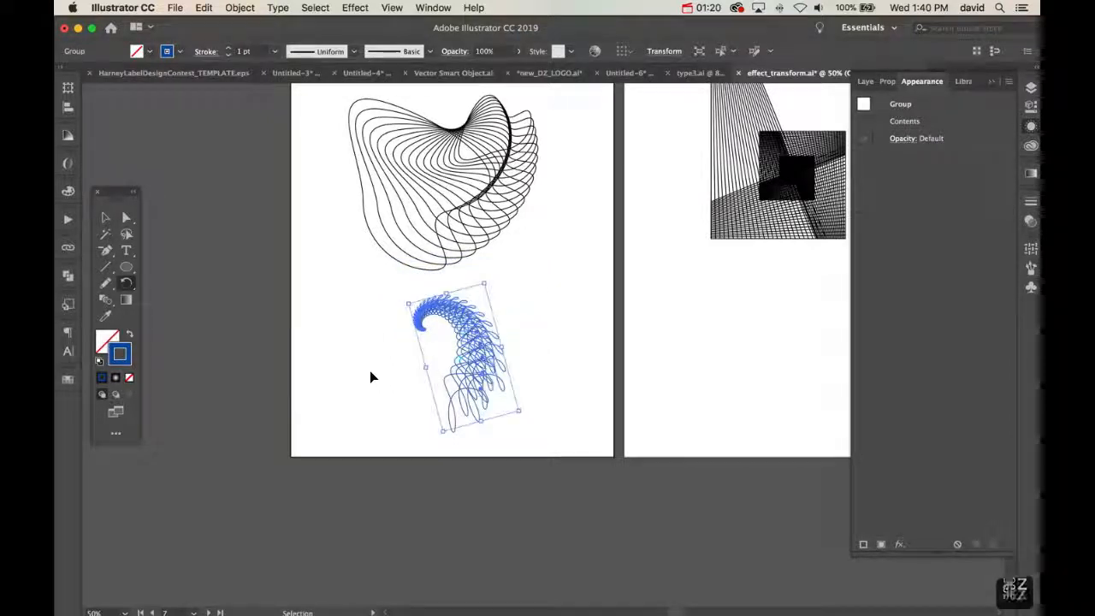
key("super+z")
key("super+z")
Copy the expanded spiral group rotated 30° about its curled tip and repeat the copy around a full circle
key("r")
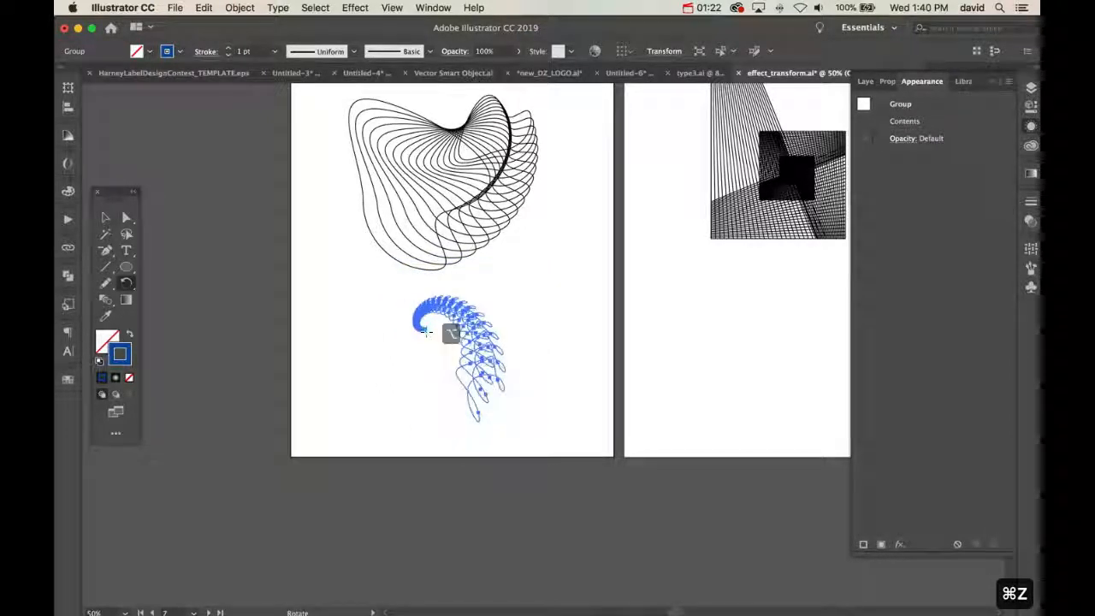
left_click(425, 331, "alt")
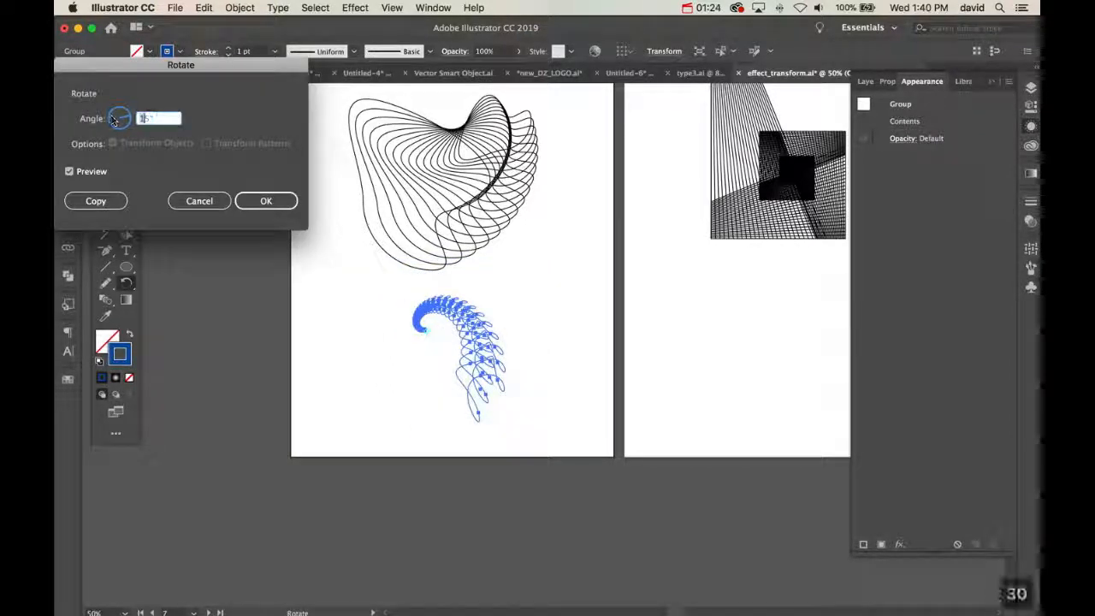
left_click(91, 203)
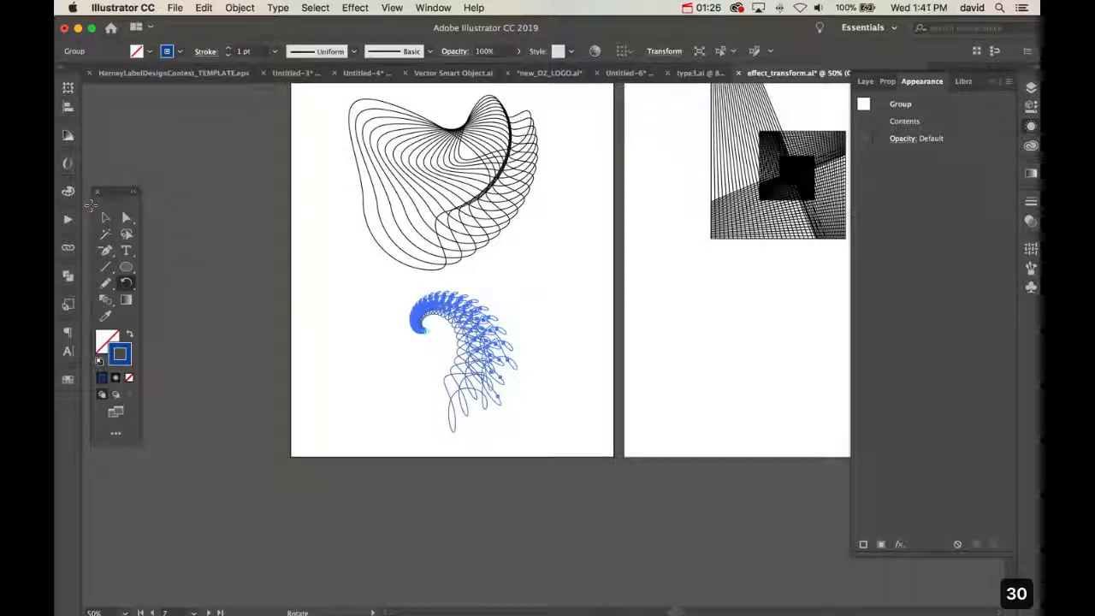
key("super+d")
key("super+d")
key("super+d")
key("super+d")
key("super+d")
key("super+d")
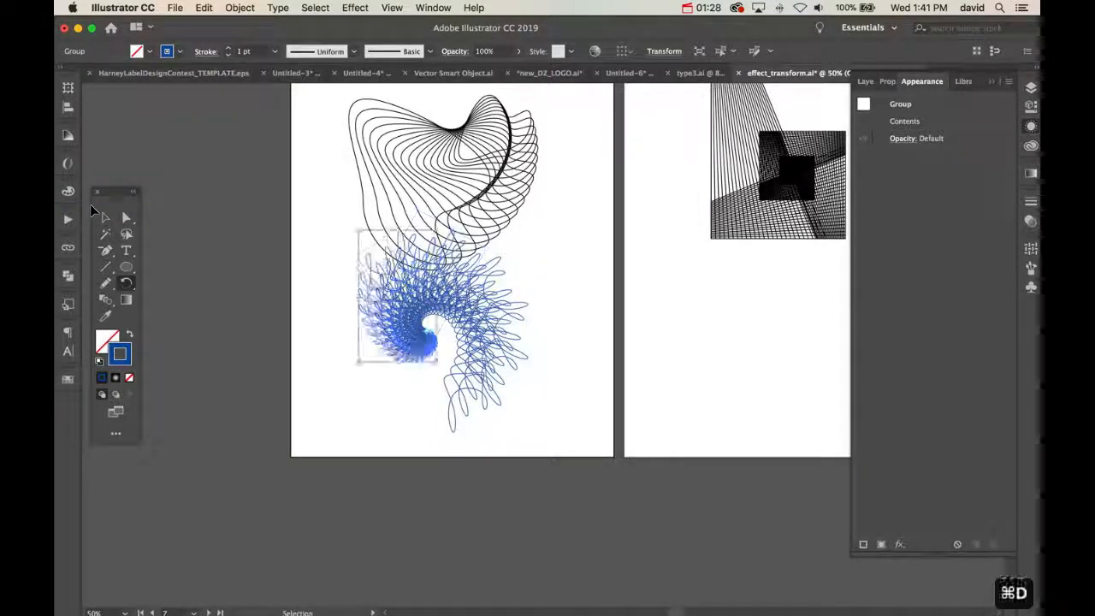
key("super+d")
key("super+d")
key("super+d")
key("super+d")
key("super+d")
key("super+d")
key("super+d")
key("super+d")
key("super+d")
key("super+d")
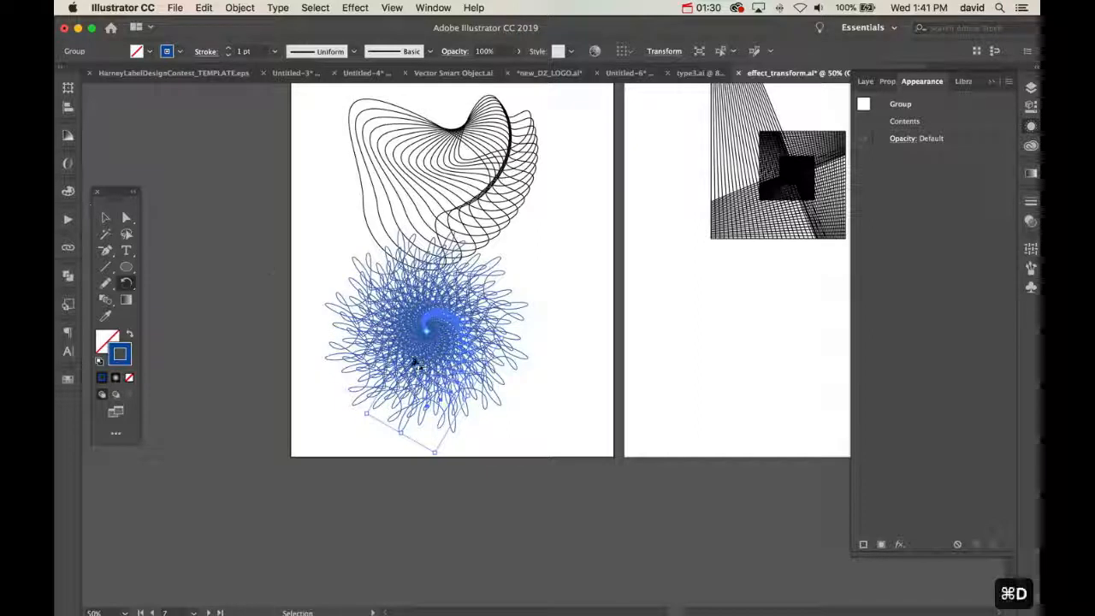
left_click(549, 381, "super")
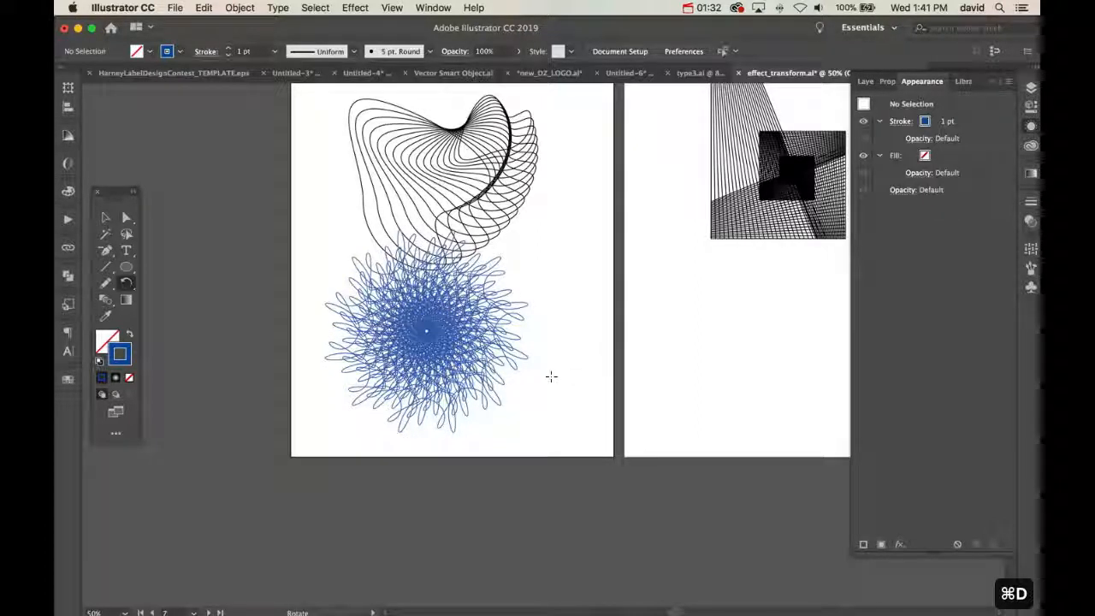
Undo the last several 30° copies, keeping a partial fan of spirals, and deselect the artwork
key("super+z")
key("super+z")
key("super+z")
key("super+z")
key("super+z")
key("super+z")
key("super+z")
key("super+z")
key("super+z")
key("super+z")
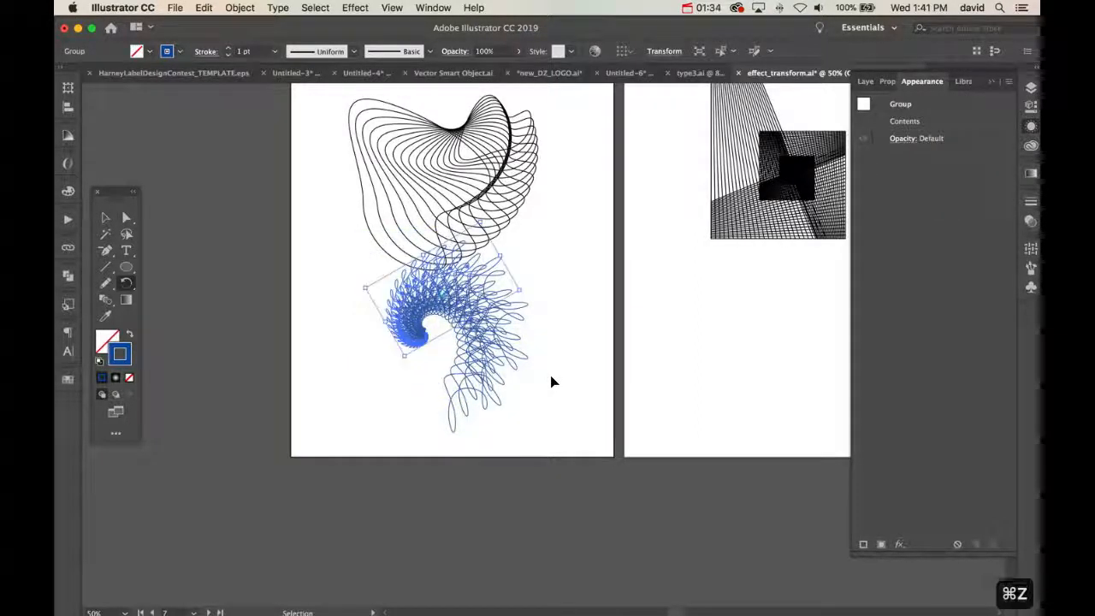
left_click(552, 389, "super")
key("v")
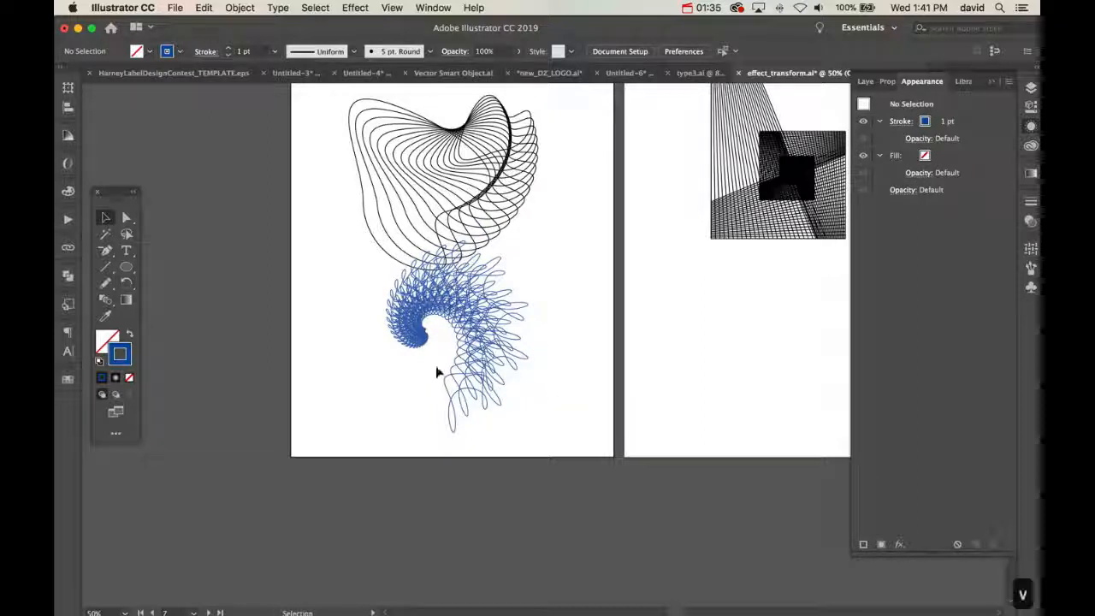
Move the blue spiral fan below the black wave pattern, towards the lower edge of its artboard, and deselect it
left_click_drag(468, 319, 440, 385)
left_click(540, 393)
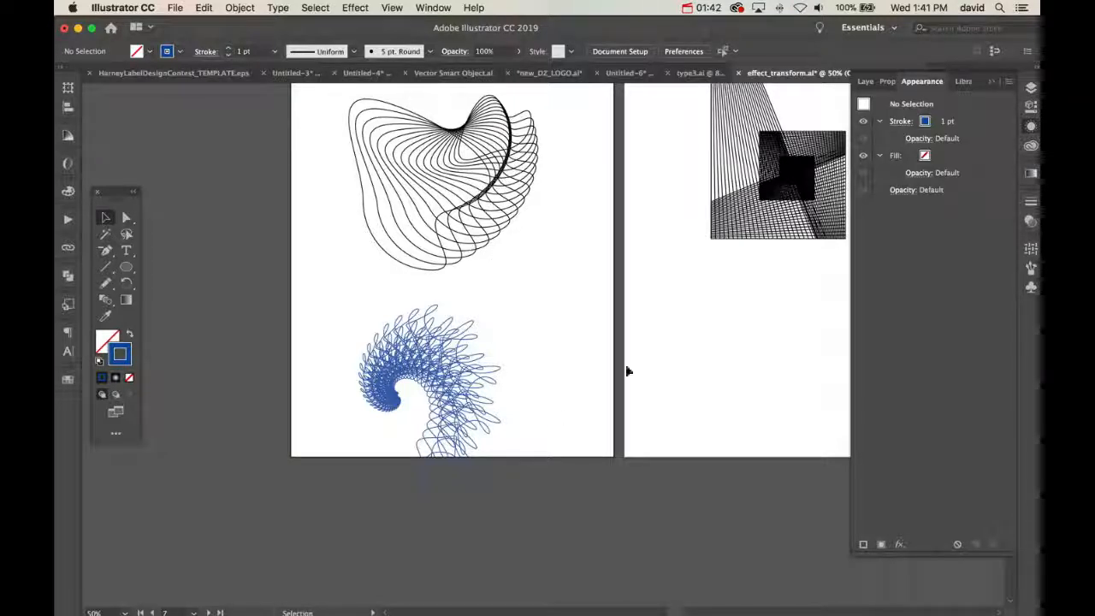
Draw a vertical line in the empty lower area of the next artboard and give it a black stroke
left_click_drag(647, 343, 400, 377)
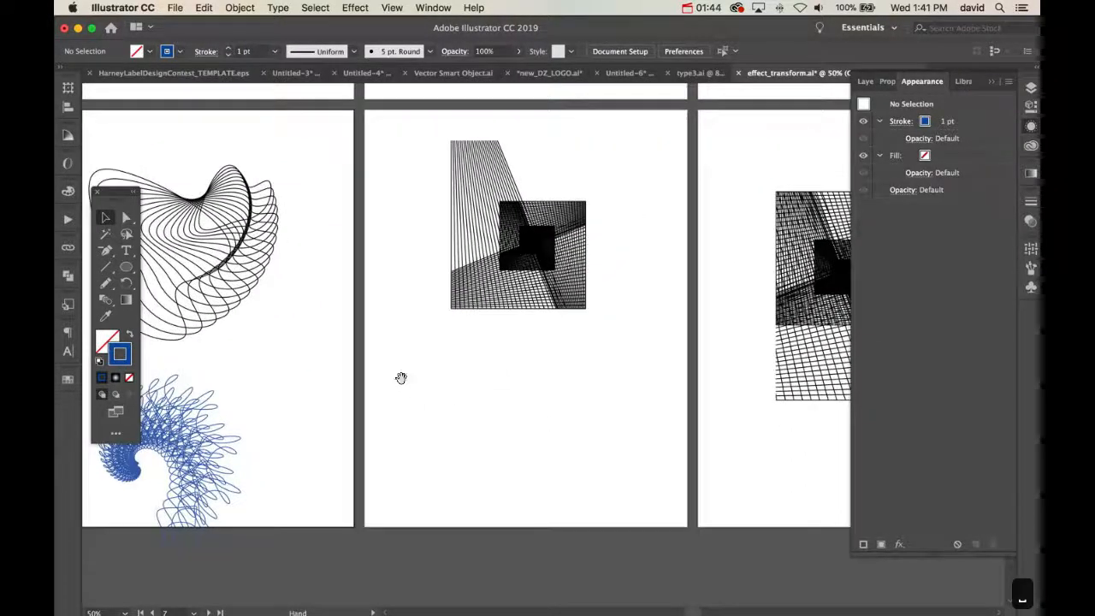
key("backslash")
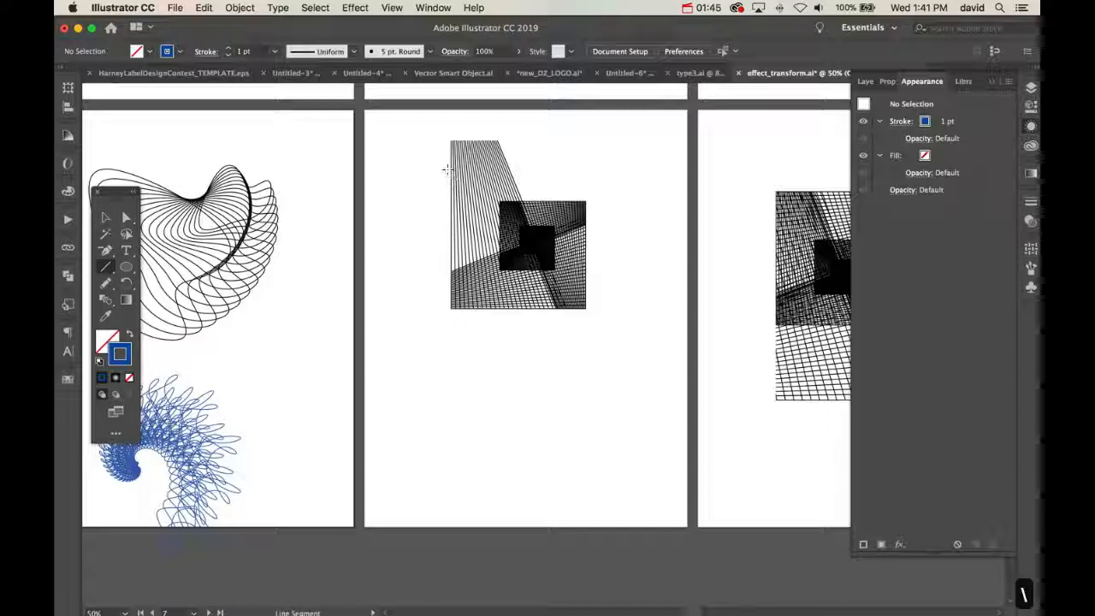
left_click_drag(393, 354, 392, 499)
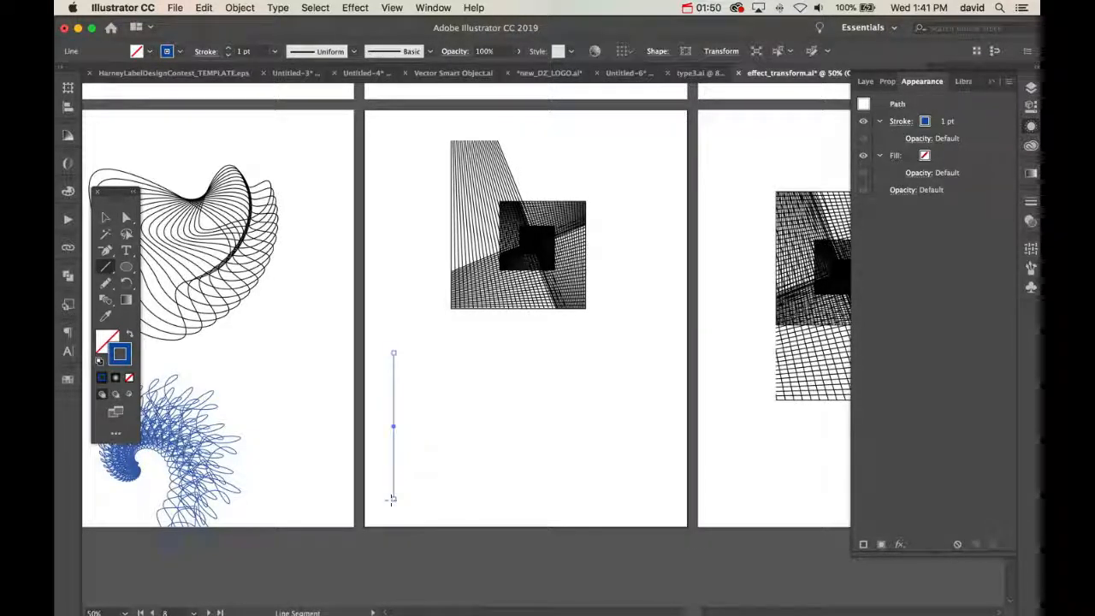
key("x")
key("slash")
key("x")
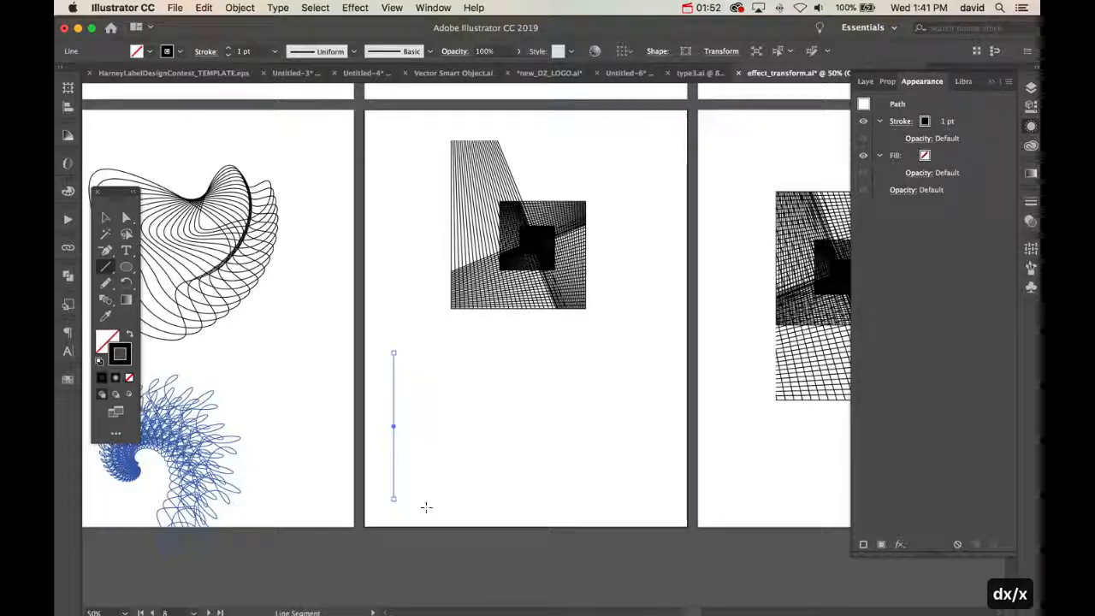
Try copying the vertical line horizontally to the right and delete the copy
key("v")
left_click(480, 505)
left_click_drag(394, 417, 490, 419)
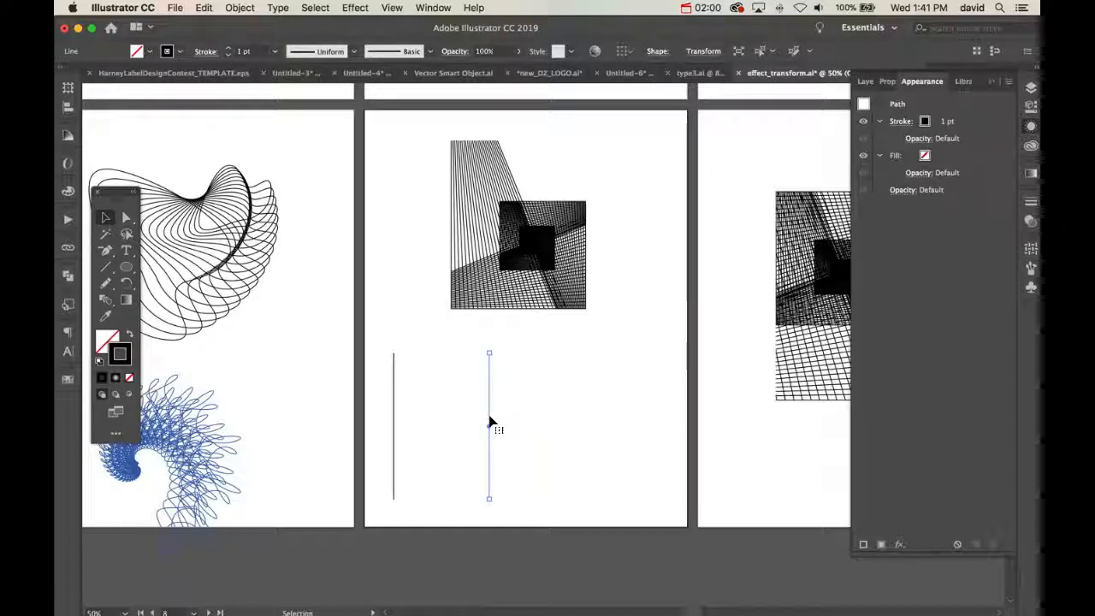
key("BackSpace")
Apply a Transform effect to the vertical line with a 0.125 in horizontal move and 20 copies
left_click(394, 400)
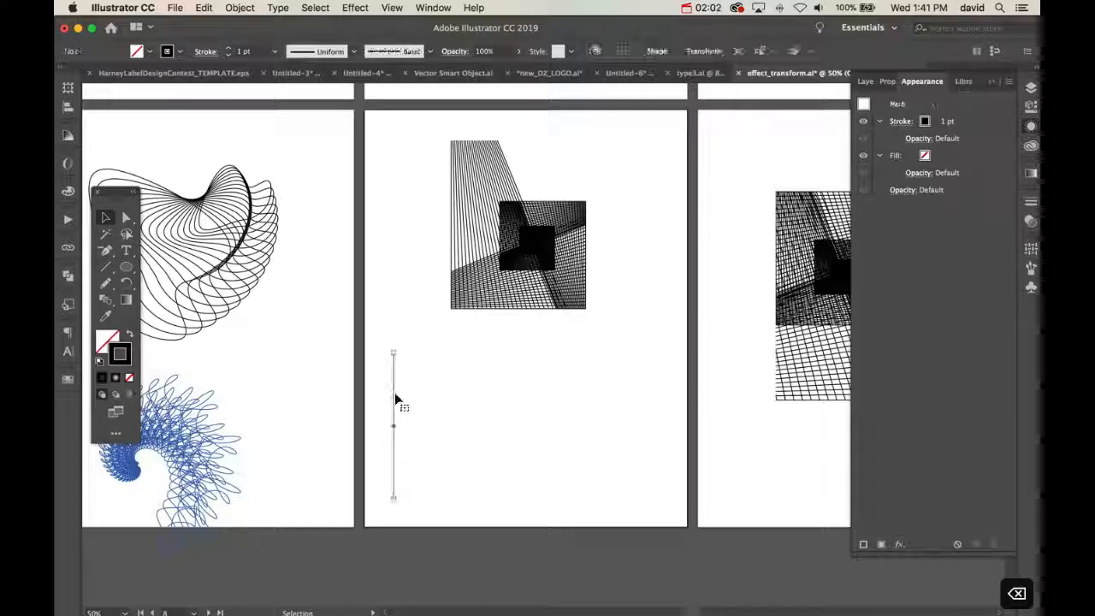
left_click(355, 8)
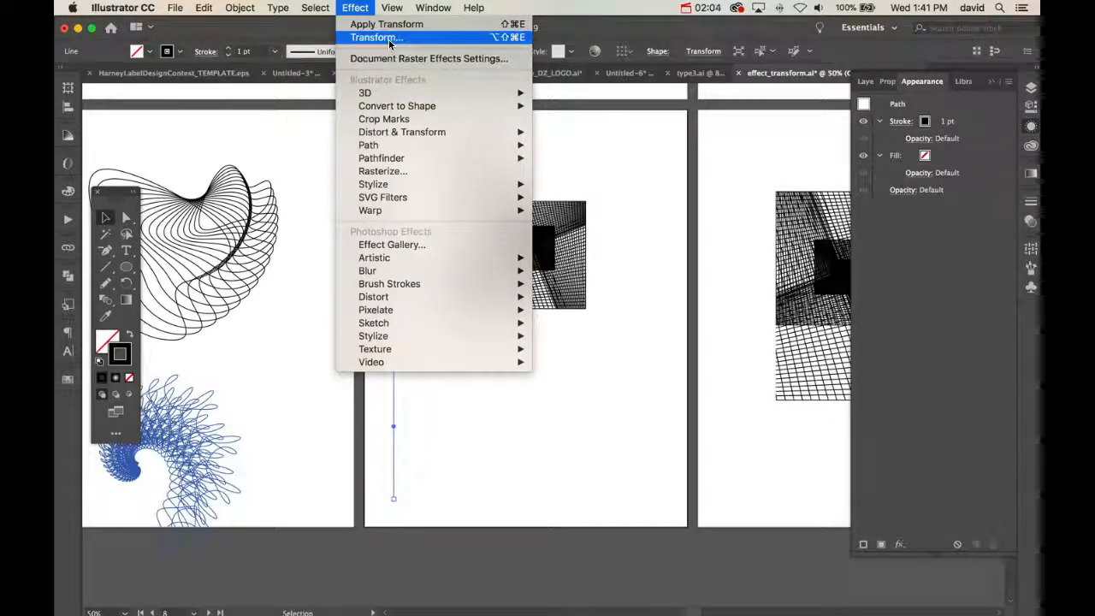
mouse_move(445, 132)
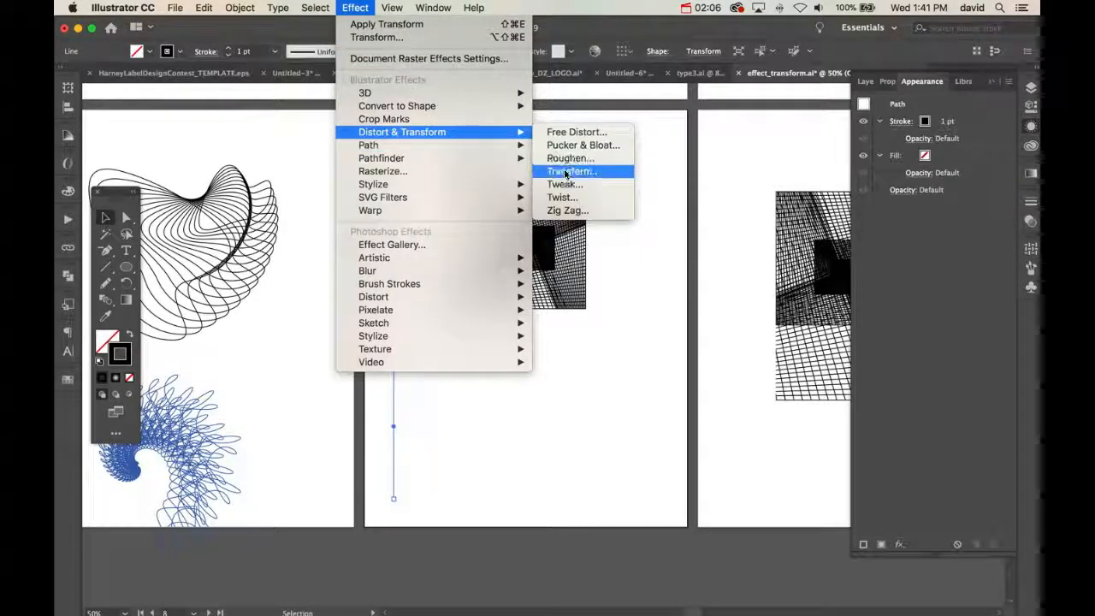
left_click(566, 172)
left_click_drag(925, 195, 670, 190)
left_click(766, 295)
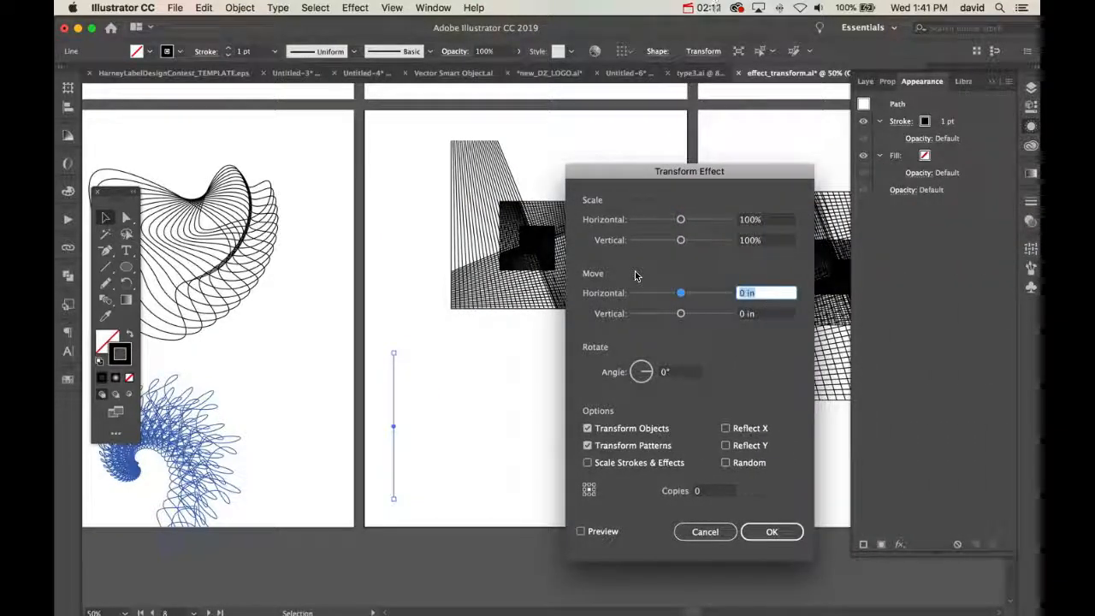
type(".125")
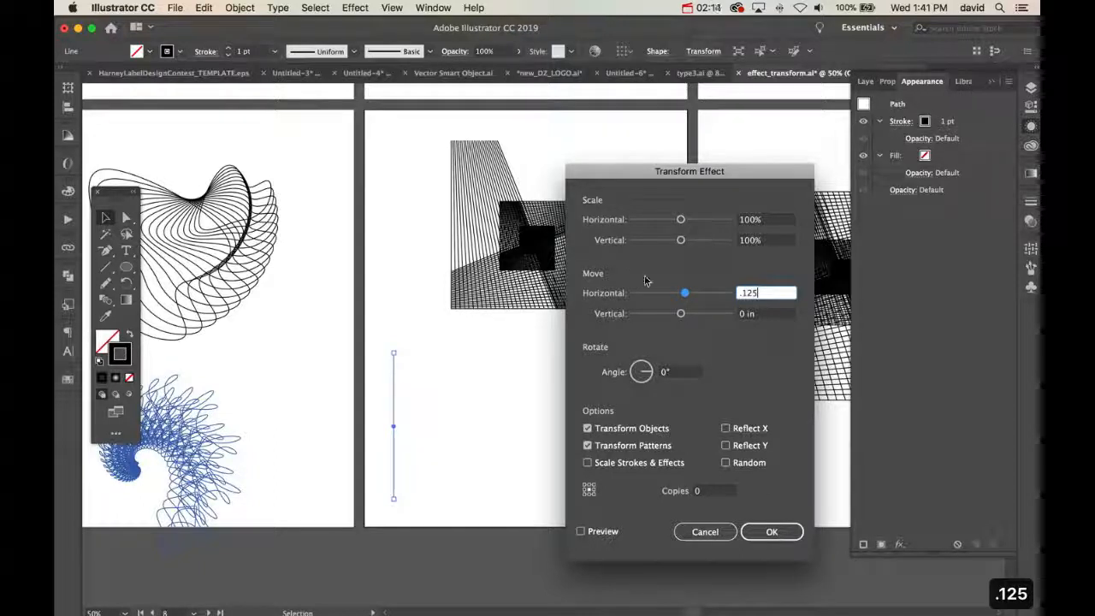
left_click(704, 490)
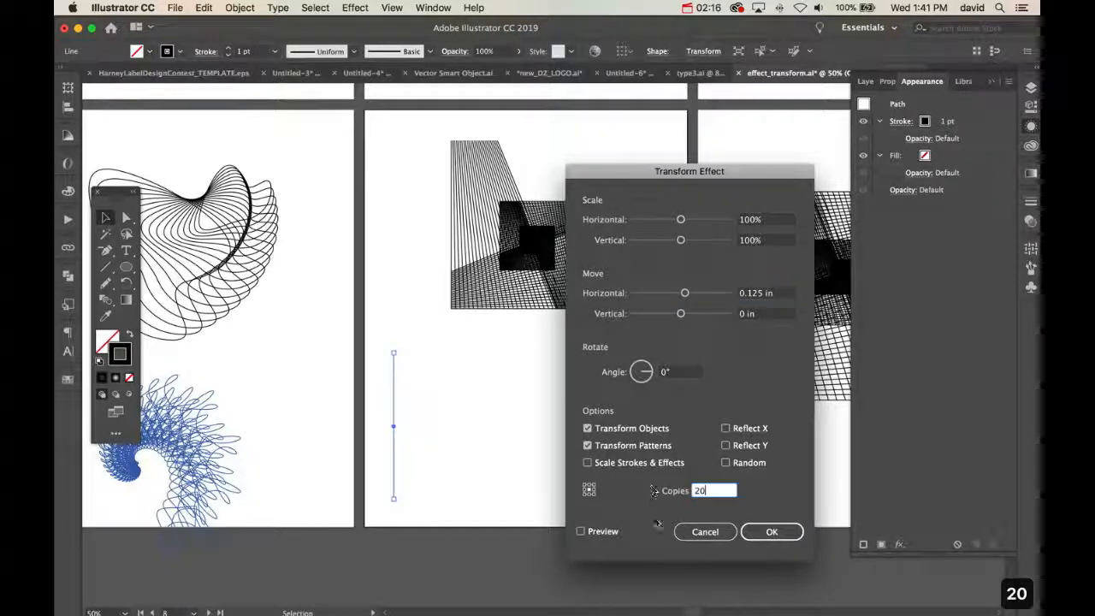
type("20")
left_click(581, 531)
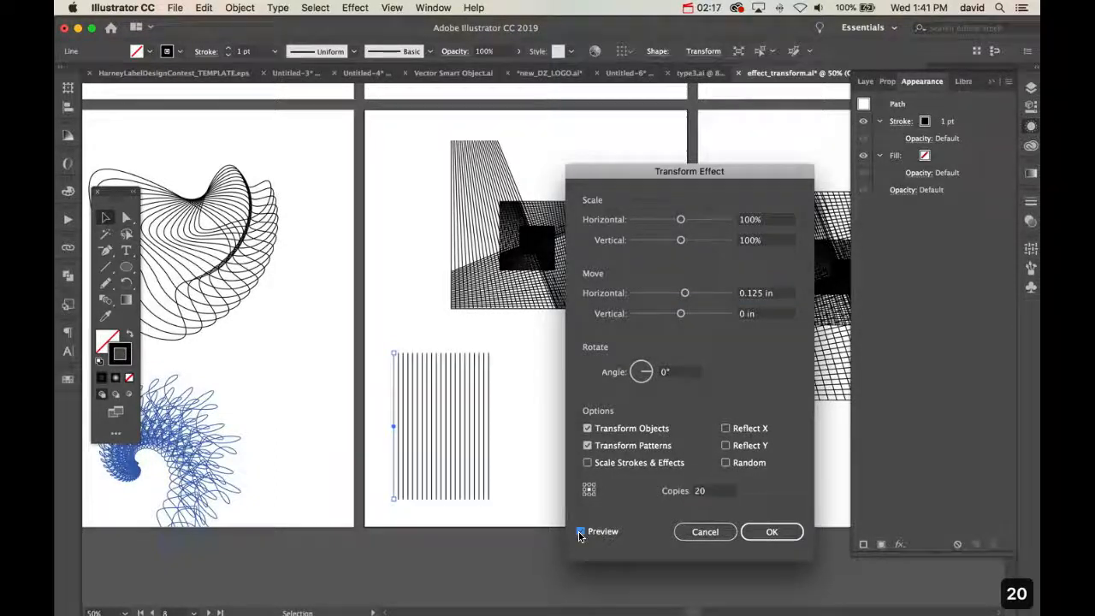
left_click(751, 535)
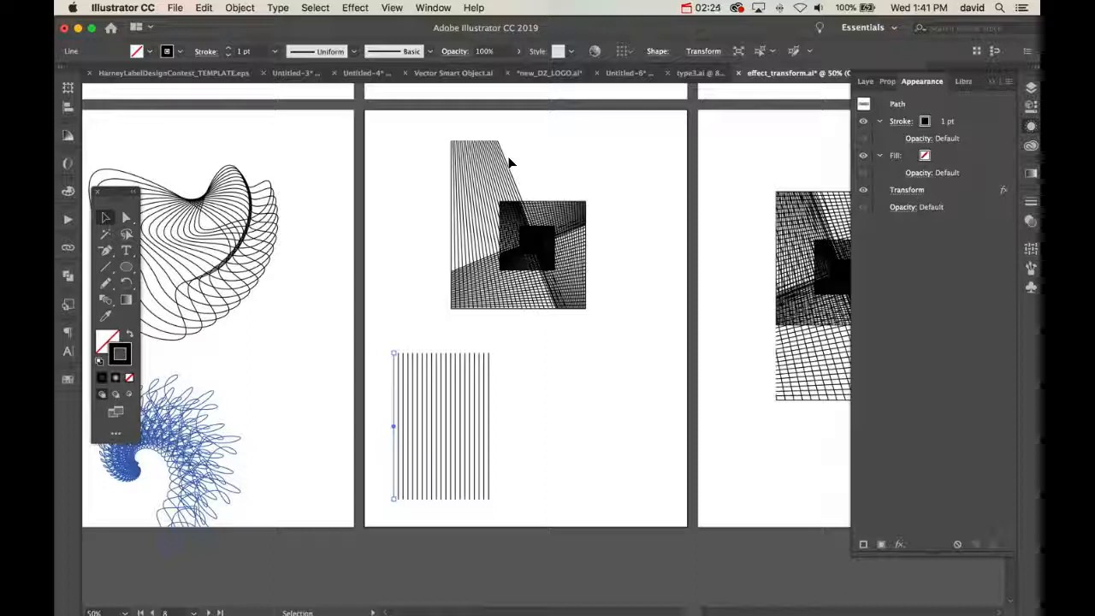
Replace the repeated lines with a new vertical line about 4.34 in long and a parallel copy about 2.57 in to its right
key("BackSpace")
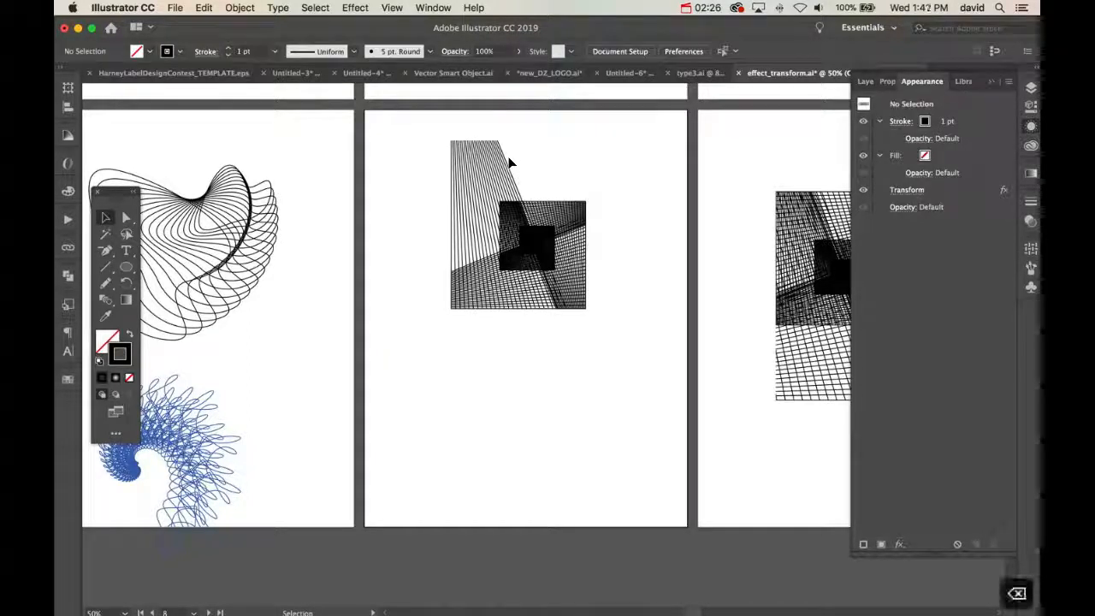
key("backslash")
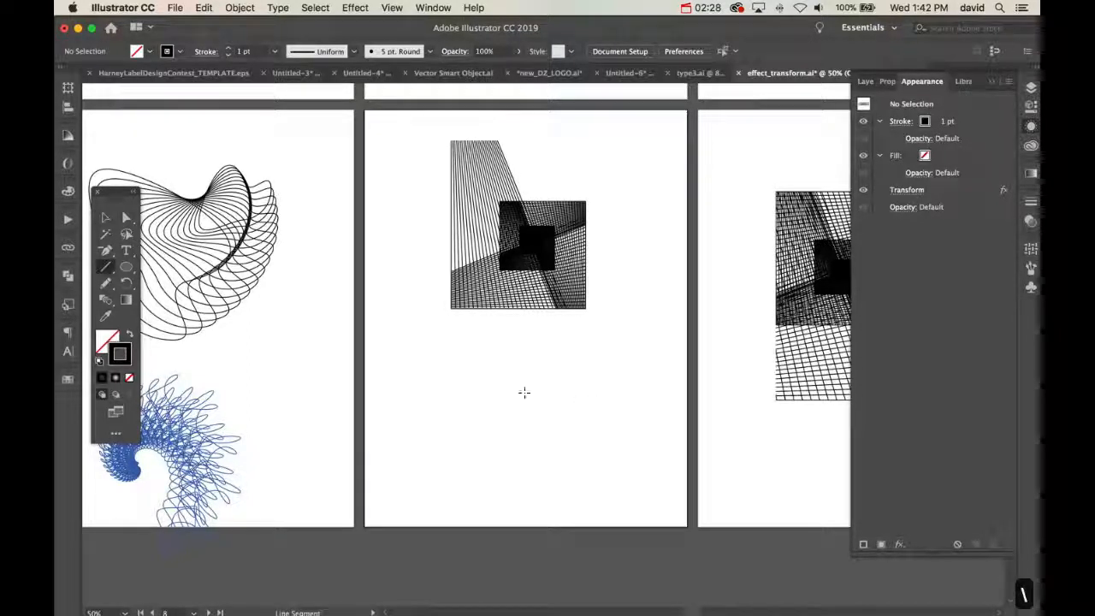
left_click_drag(388, 336, 390, 501)
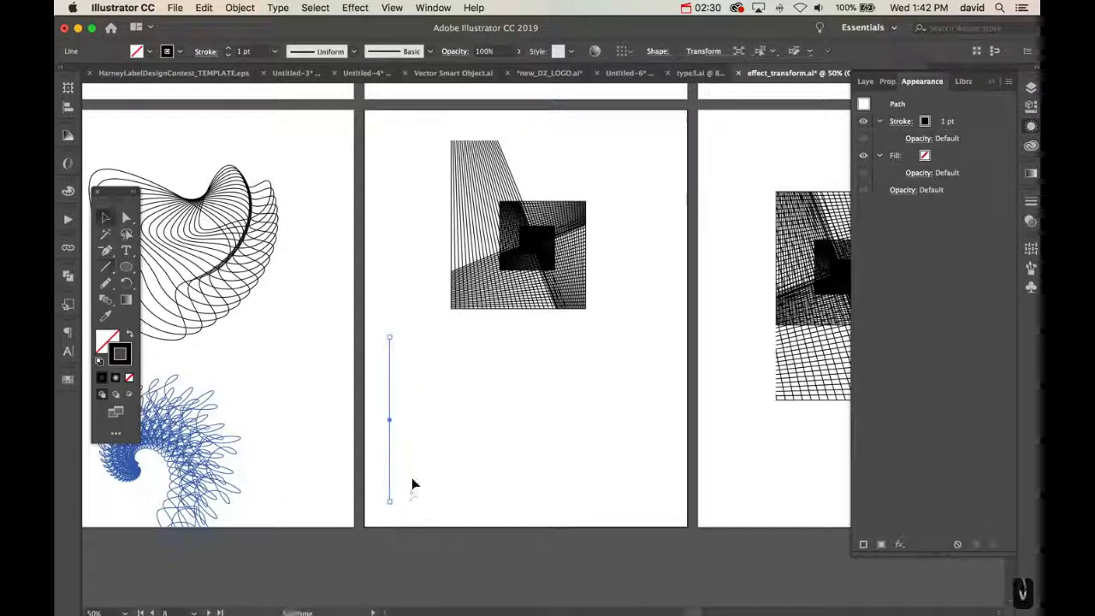
key("v")
left_click_drag(389, 423, 488, 425)
Blend the two vertical lines with spacing set to 20 specified steps and deselect the blend
key("w")
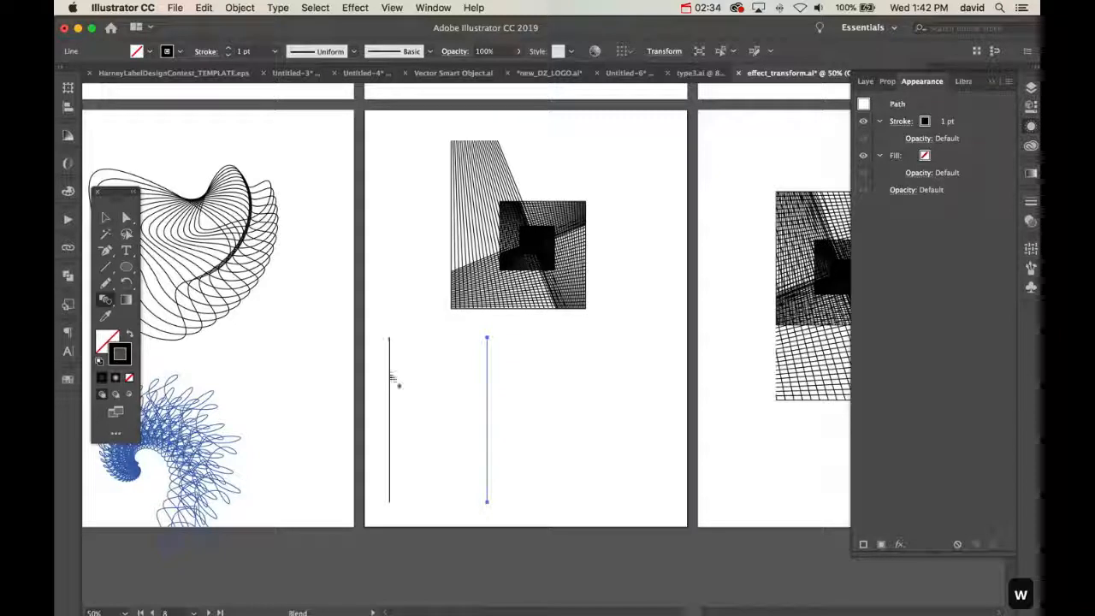
left_click(487, 381)
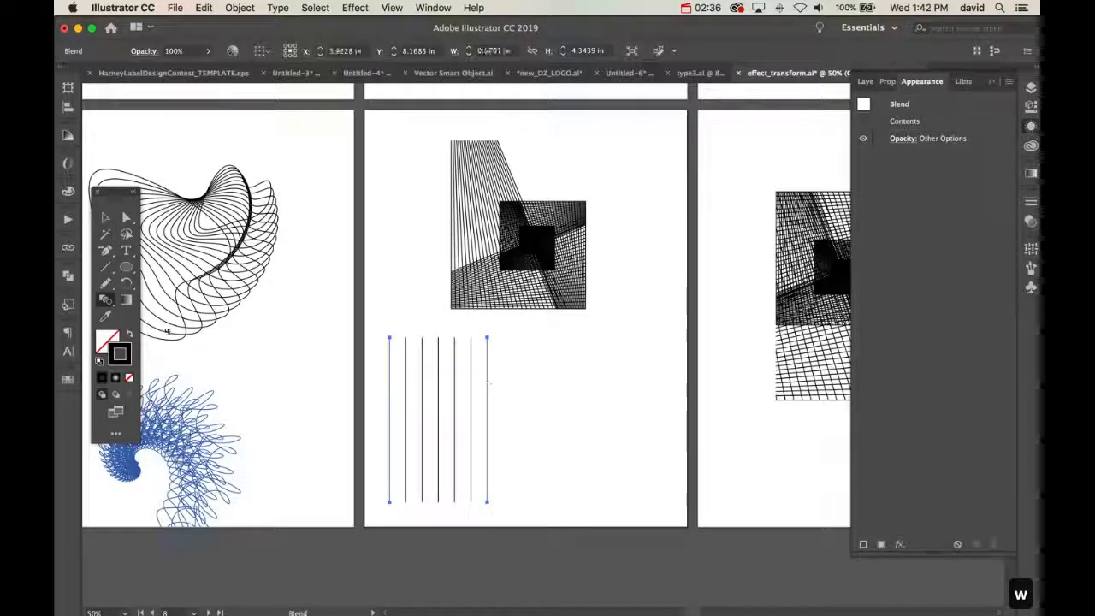
double_click(105, 299)
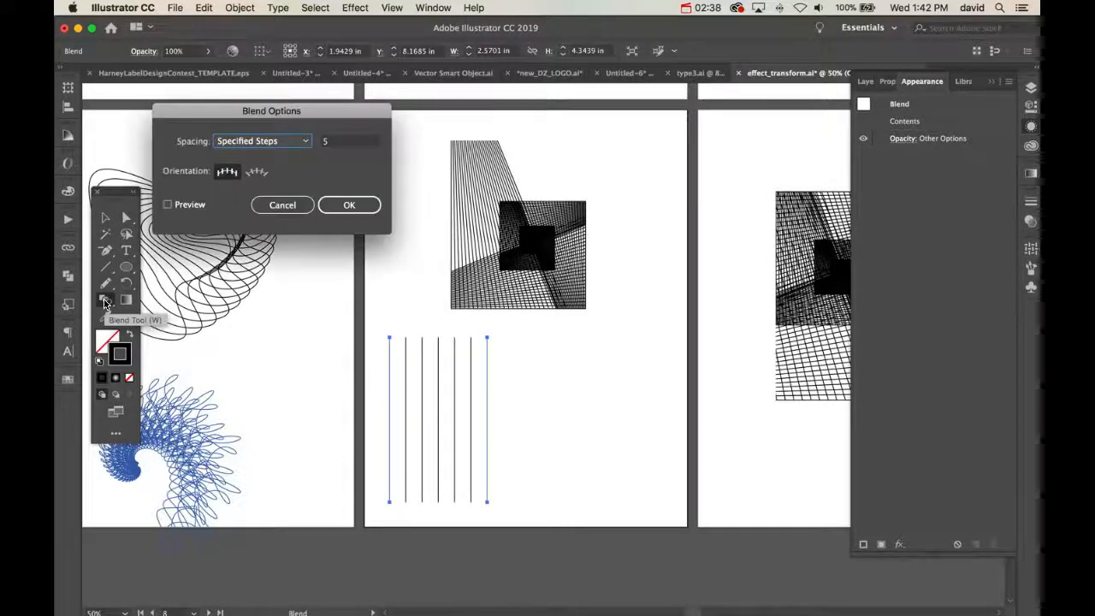
double_click(333, 142)
type("2-")
key("BackSpace")
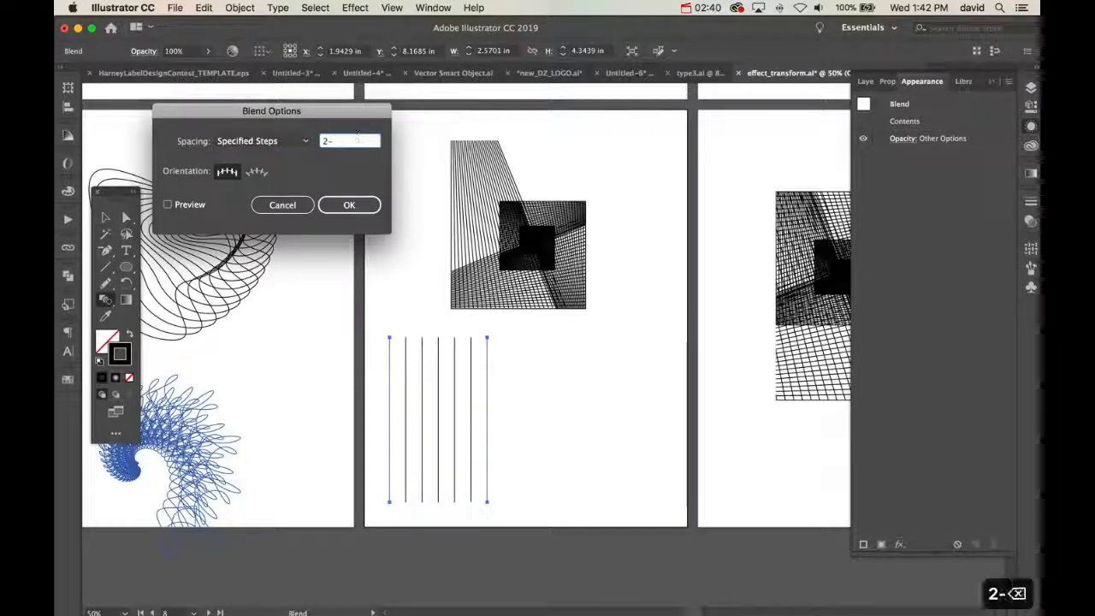
type("0")
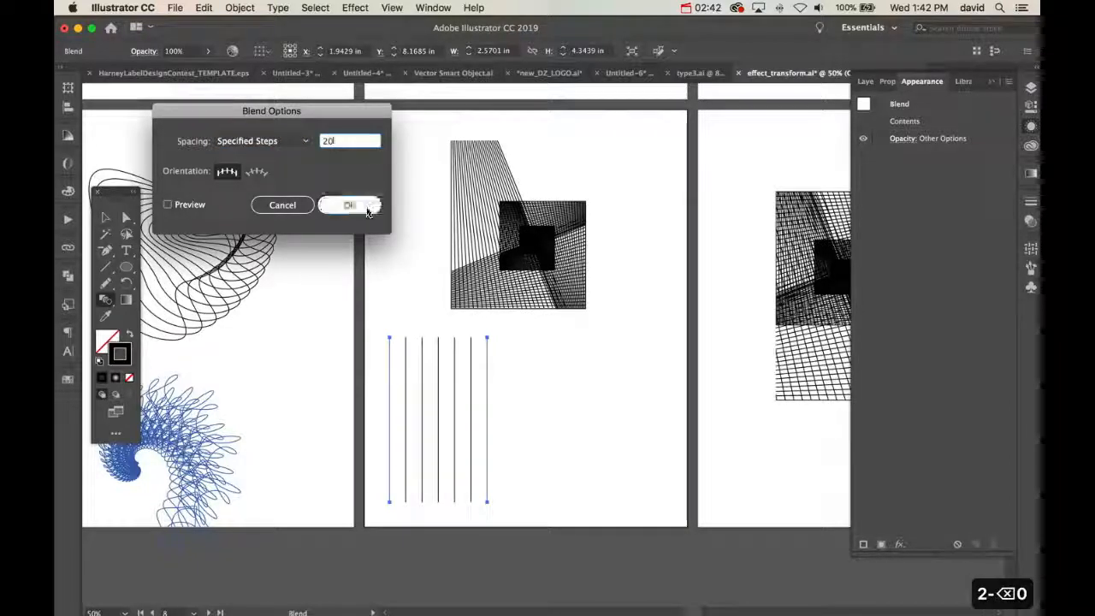
left_click(370, 205)
left_click(569, 388)
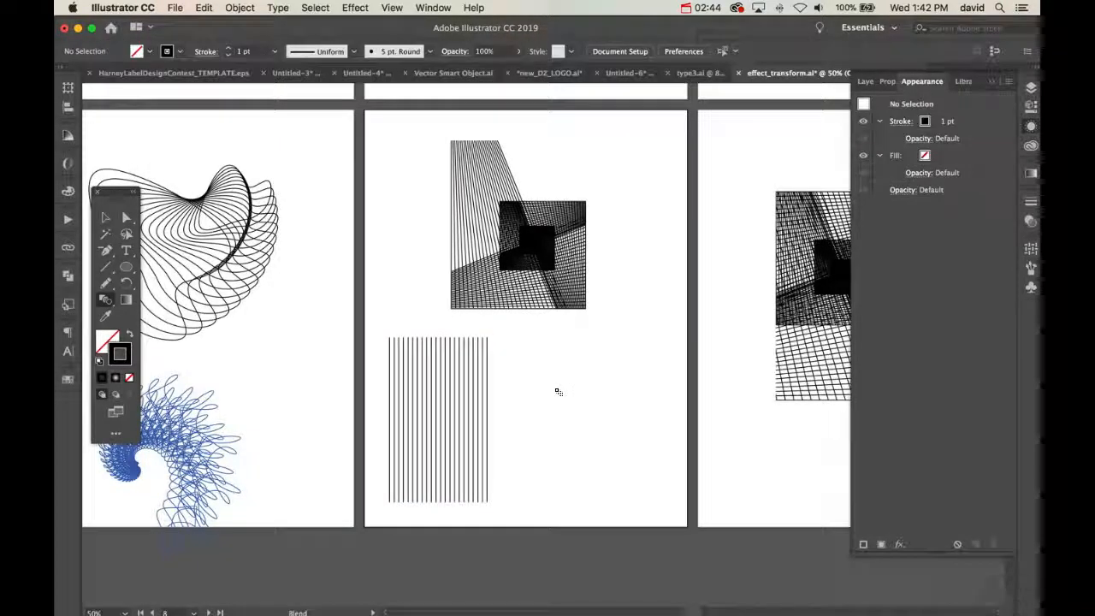
Shift the top anchor point of the blend's right line horizontally inward to about the middle of the top edge
key("a")
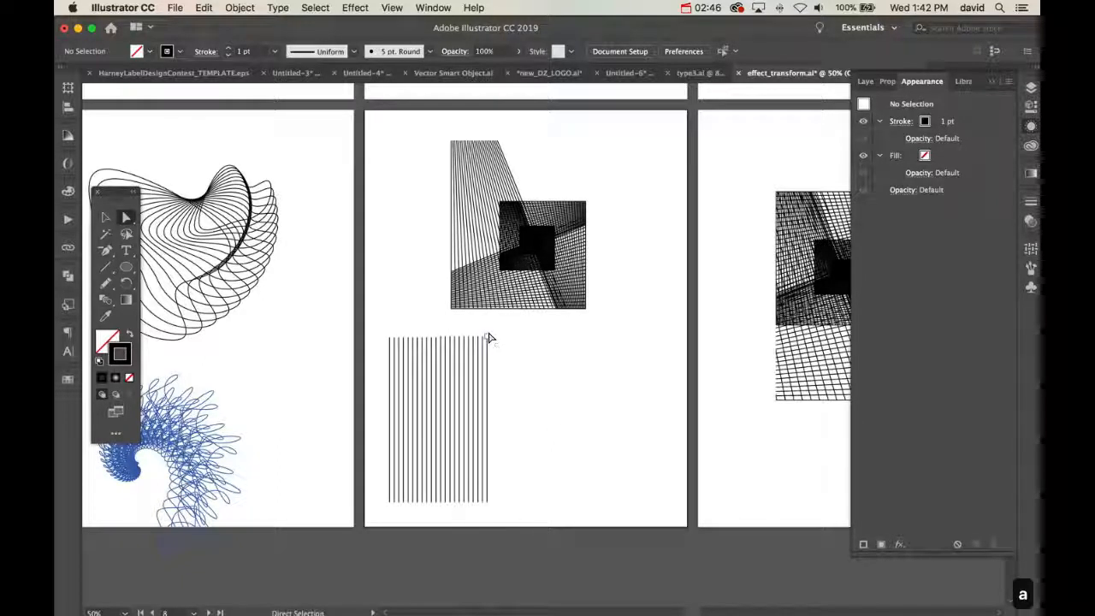
left_click(490, 339)
left_click_drag(489, 340, 439, 342)
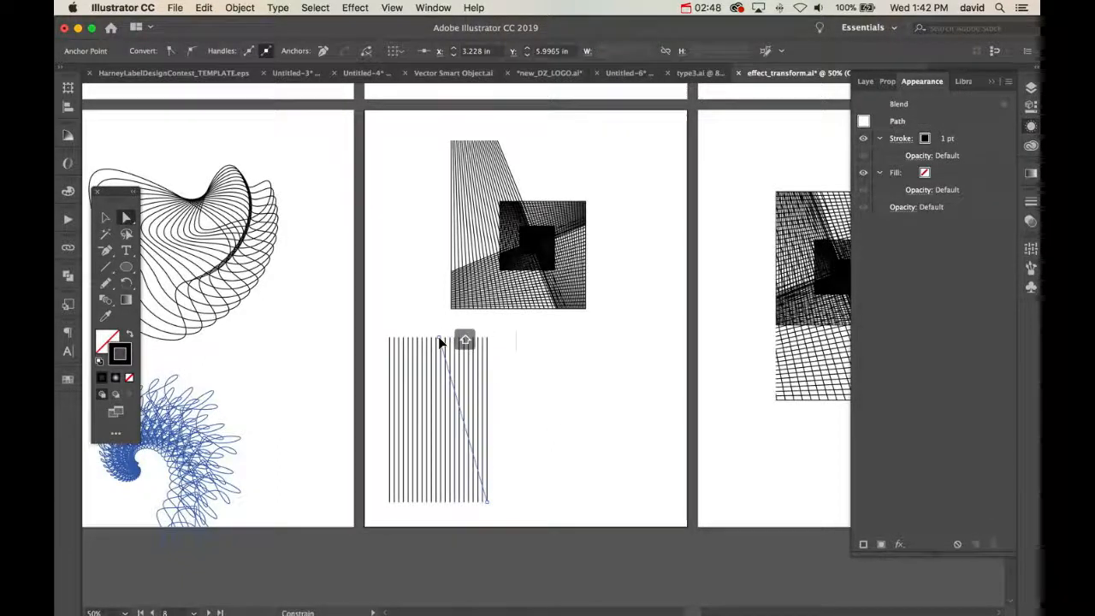
left_click(533, 405)
Narrow the slanted blend horizontally to about 1.77 in wide, keeping its left edge in place, and deselect it
key("v")
left_click(468, 428)
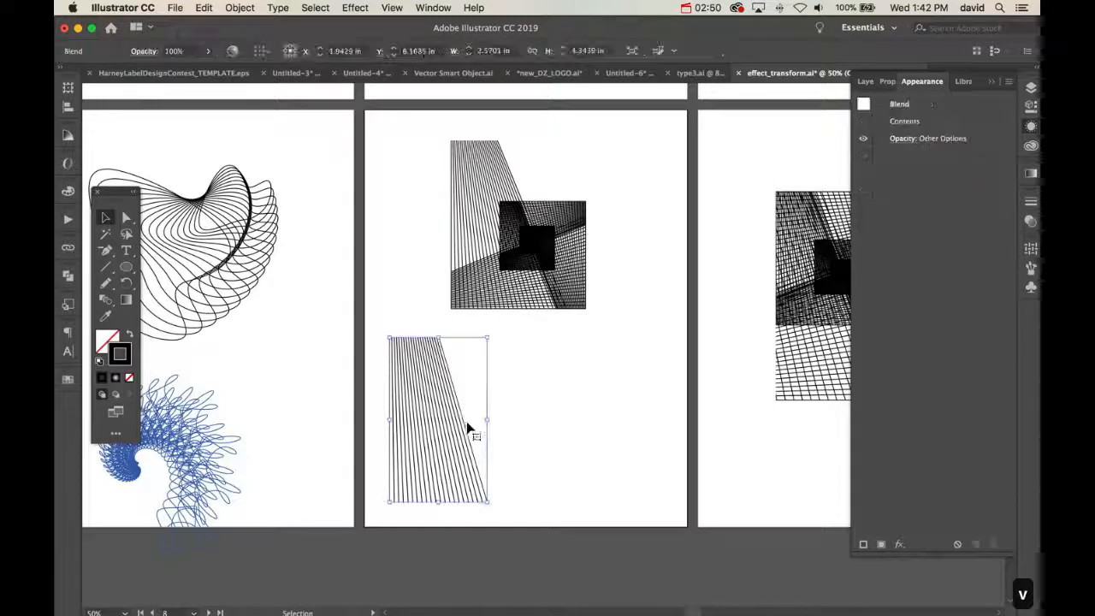
left_click_drag(488, 420, 458, 420)
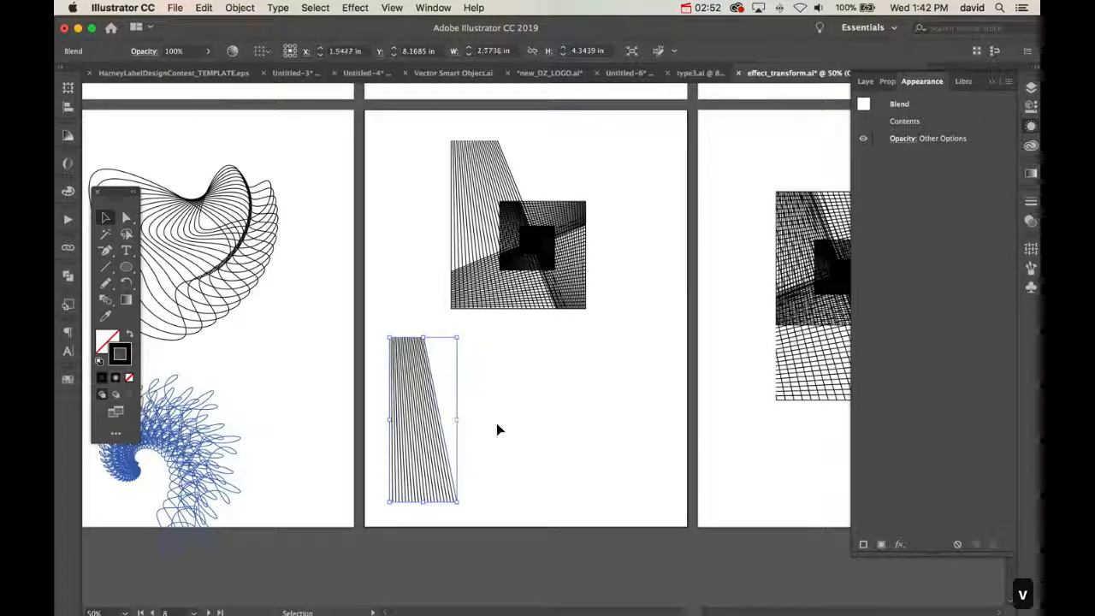
left_click(499, 428)
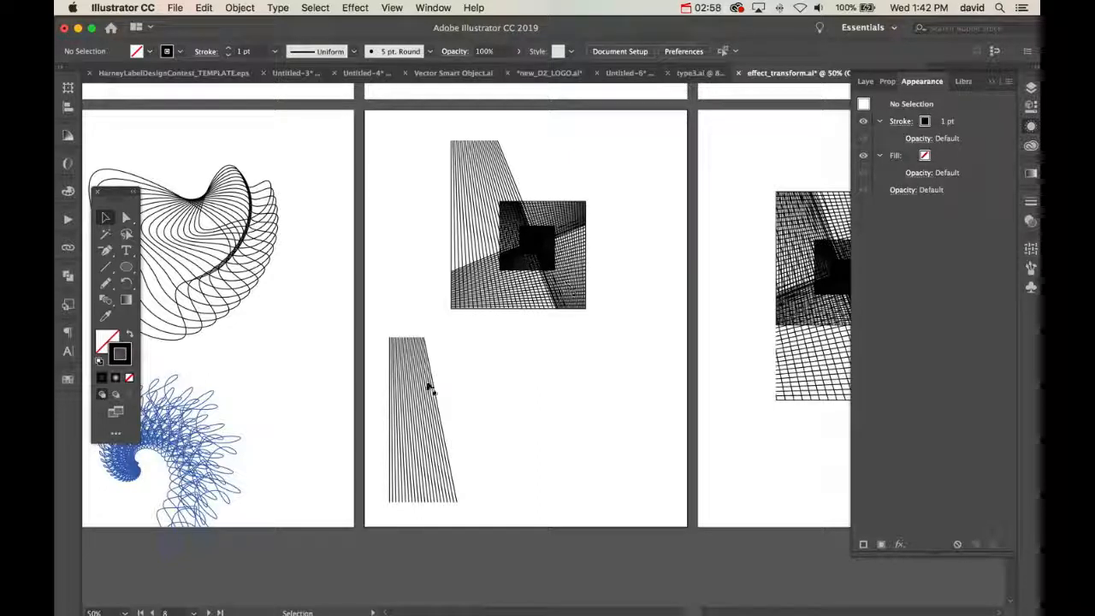
Start a Transform effect on the narrowed blend with preview on and 5 copies
left_click(430, 390)
left_click(355, 8)
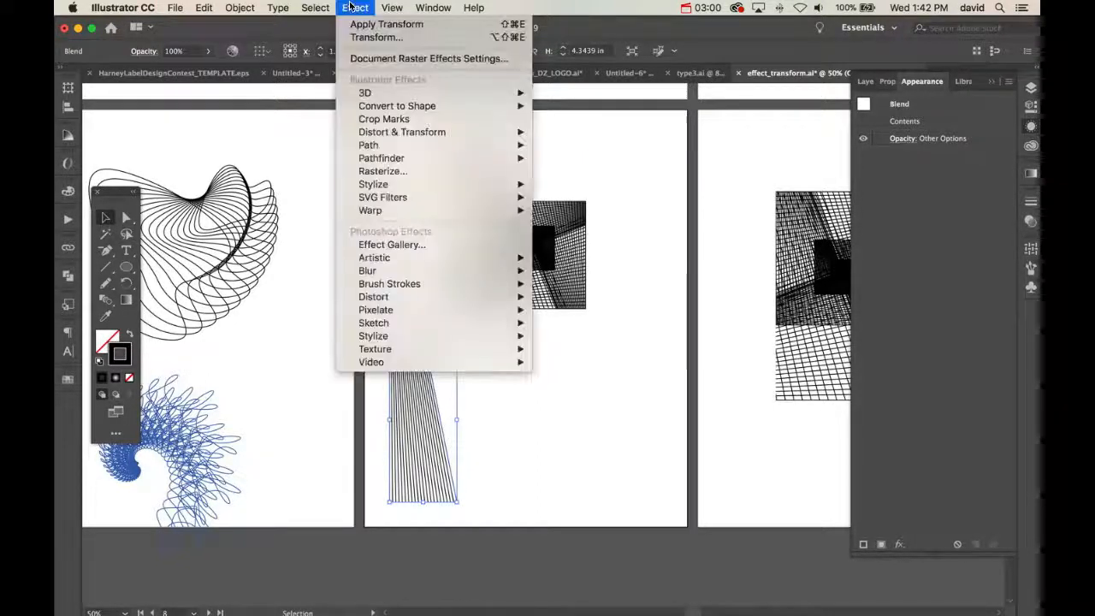
mouse_move(421, 137)
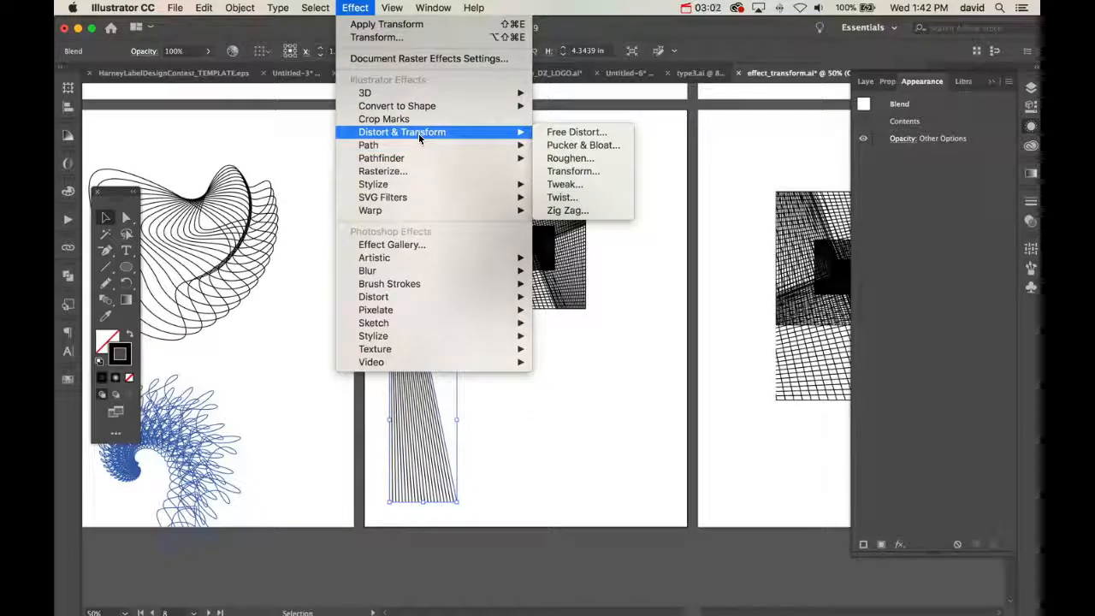
left_click(574, 171)
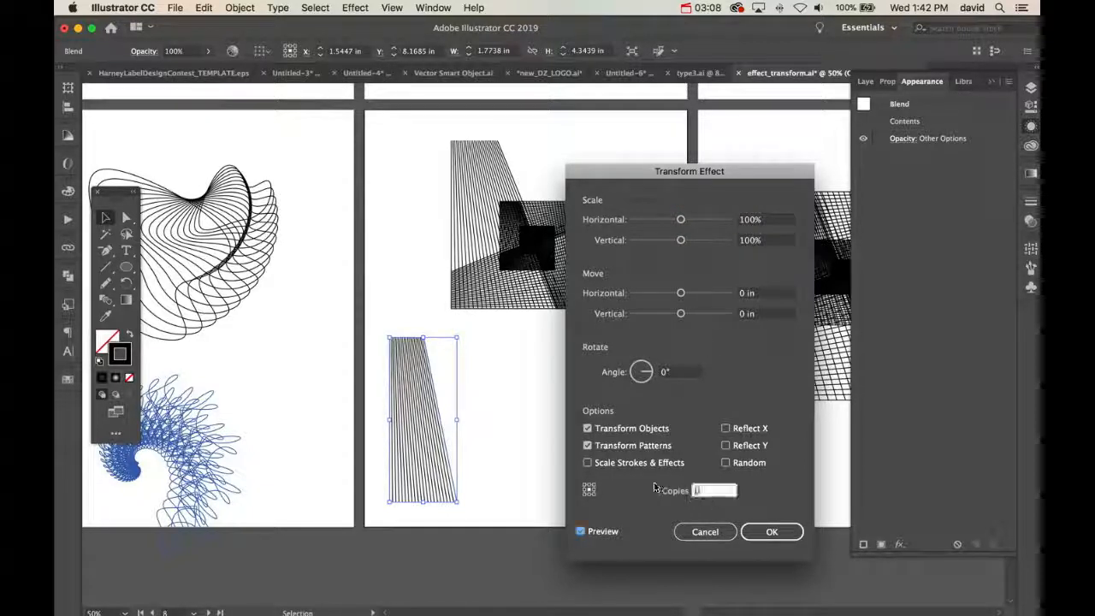
type("5")
key("Tab")
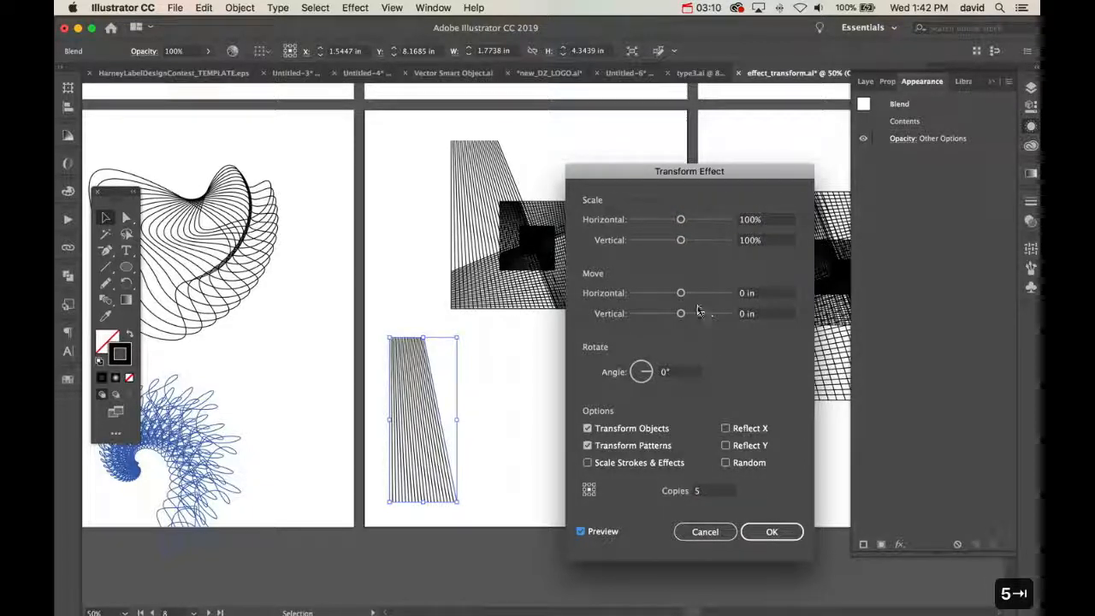
Try a horizontal move of about 0.17 in for the copies, and reset it to 0 in
left_click_drag(681, 292, 687, 294)
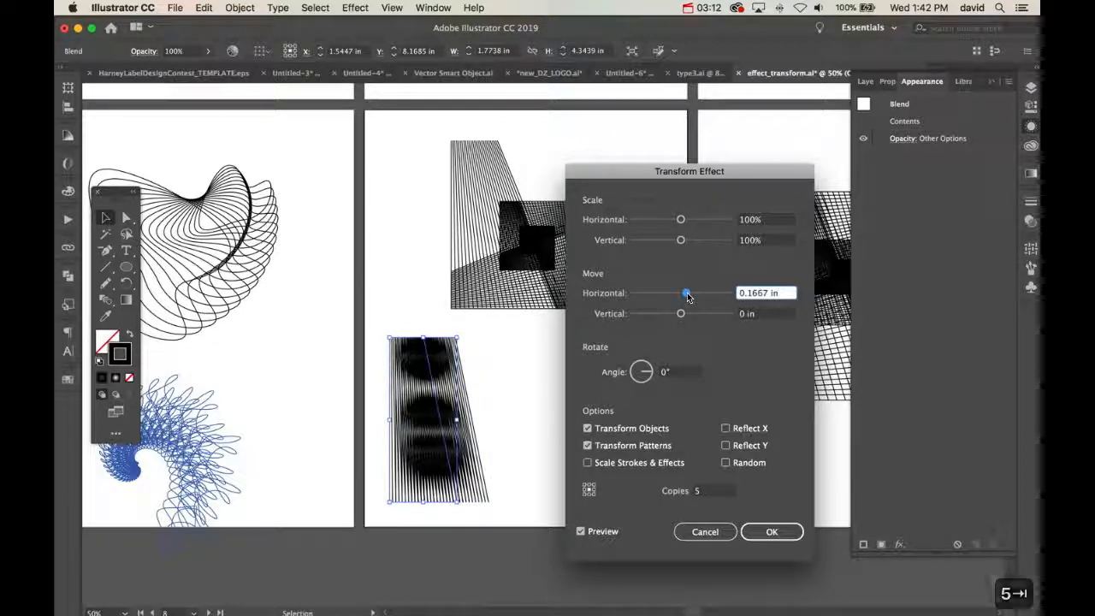
key("super+z")
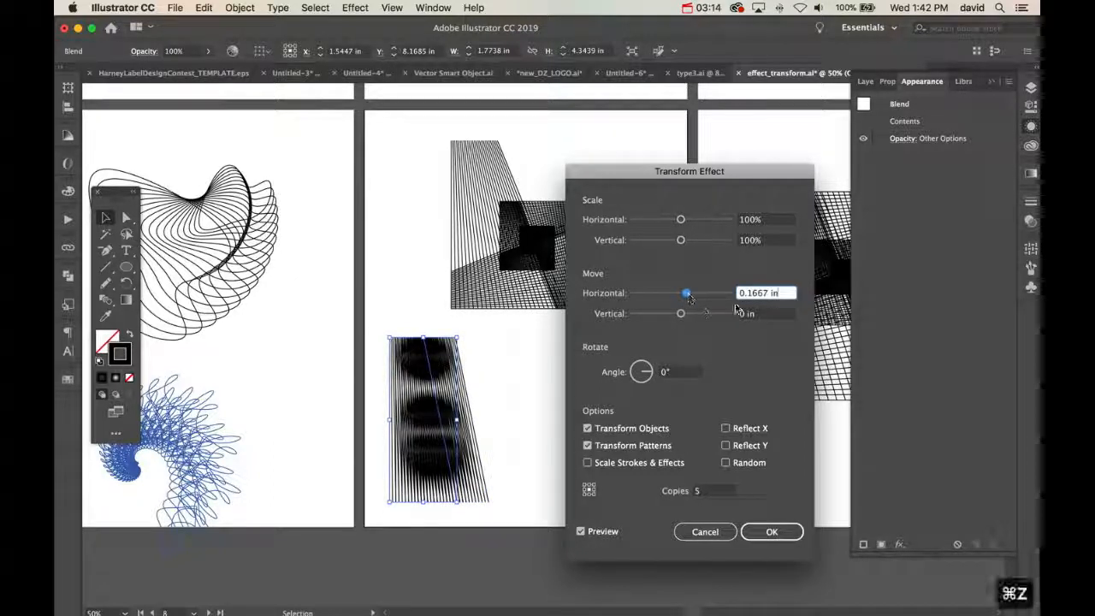
key("BackSpace")
key("BackSpace")
key("BackSpace")
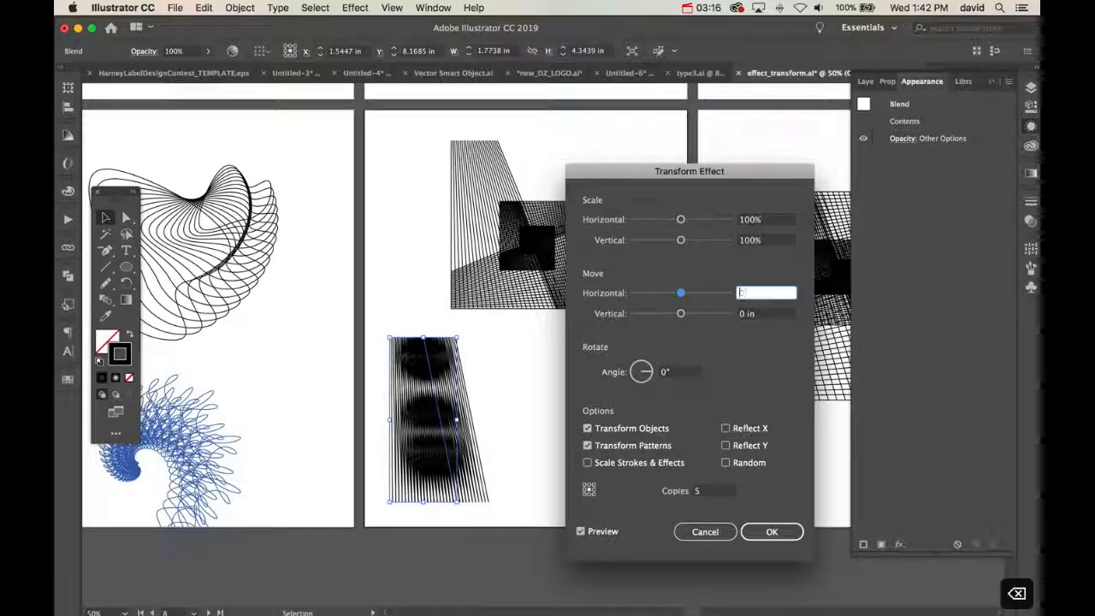
type("0")
key("Tab")
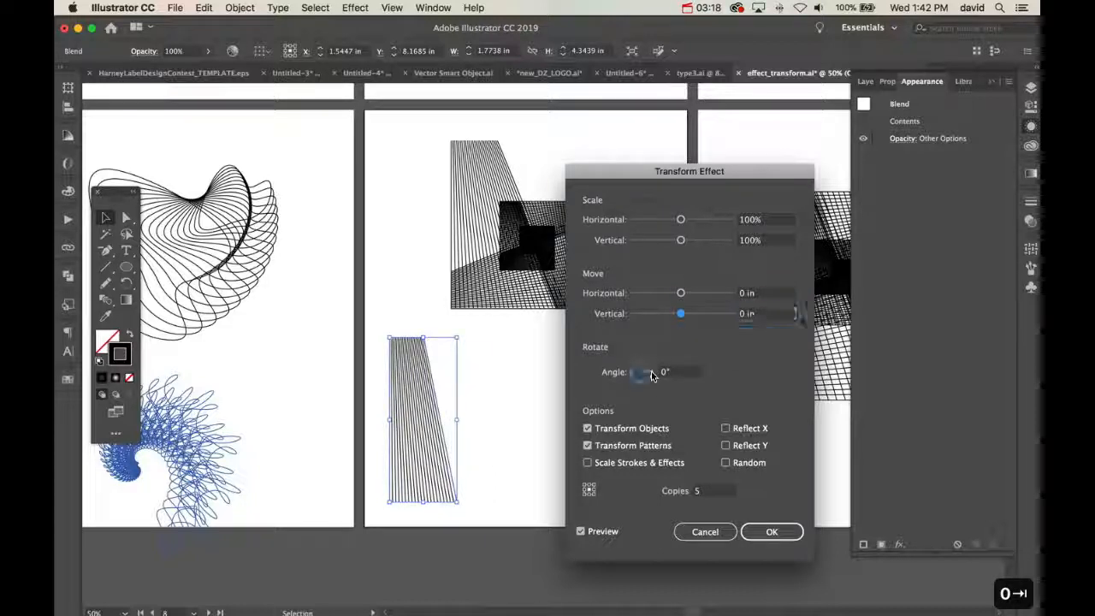
Rotate the copies by 22° and scale them to 50% horizontally and vertically
left_click(651, 372)
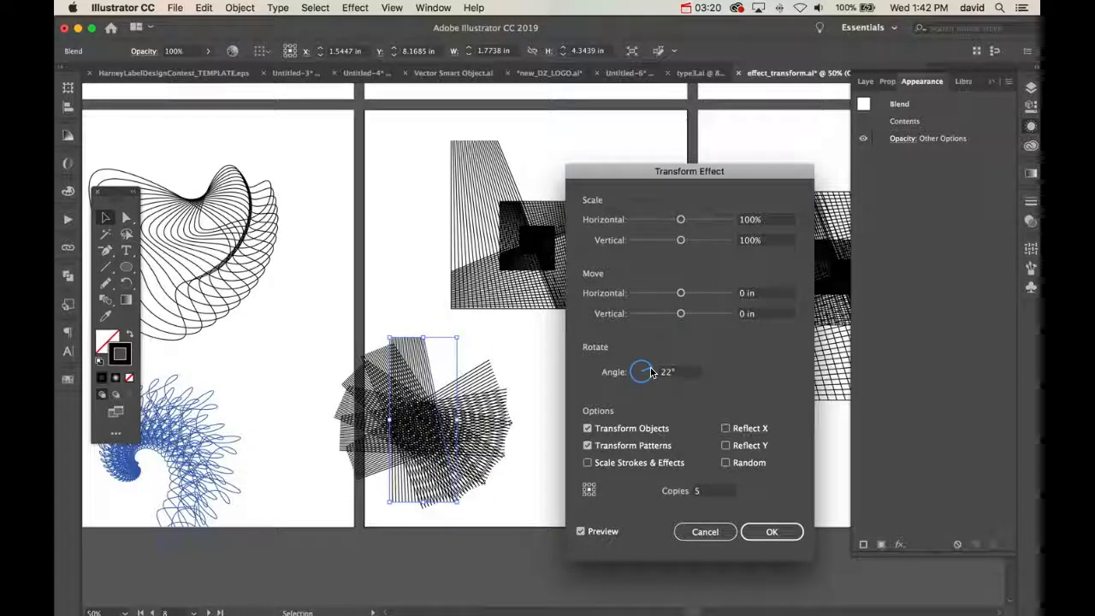
left_click_drag(680, 241, 659, 243)
left_click(682, 219)
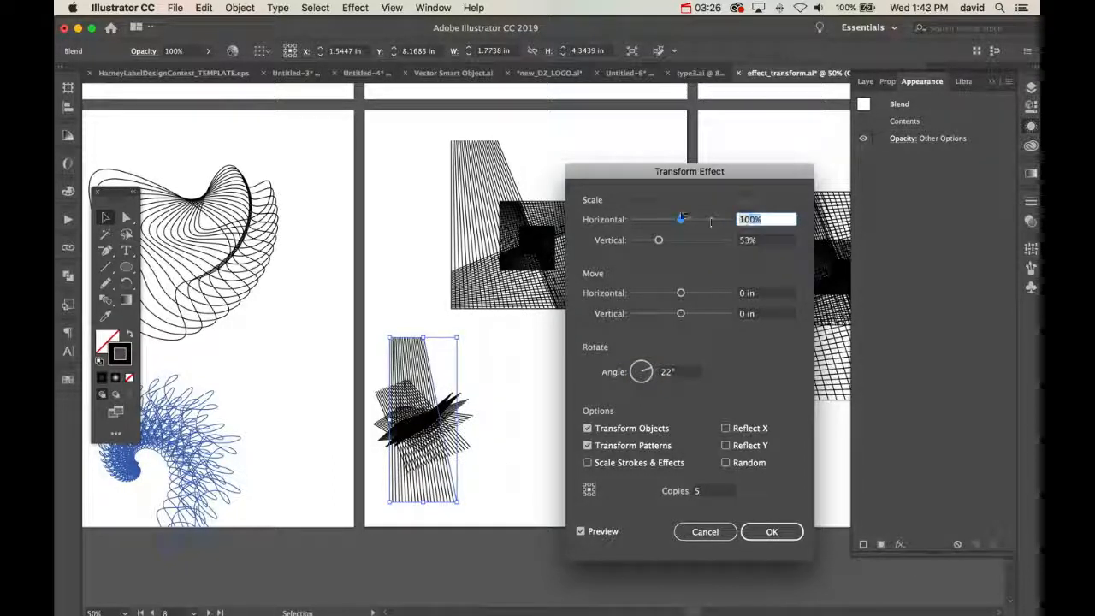
type("50")
key("Tab")
type("50")
key("Tab")
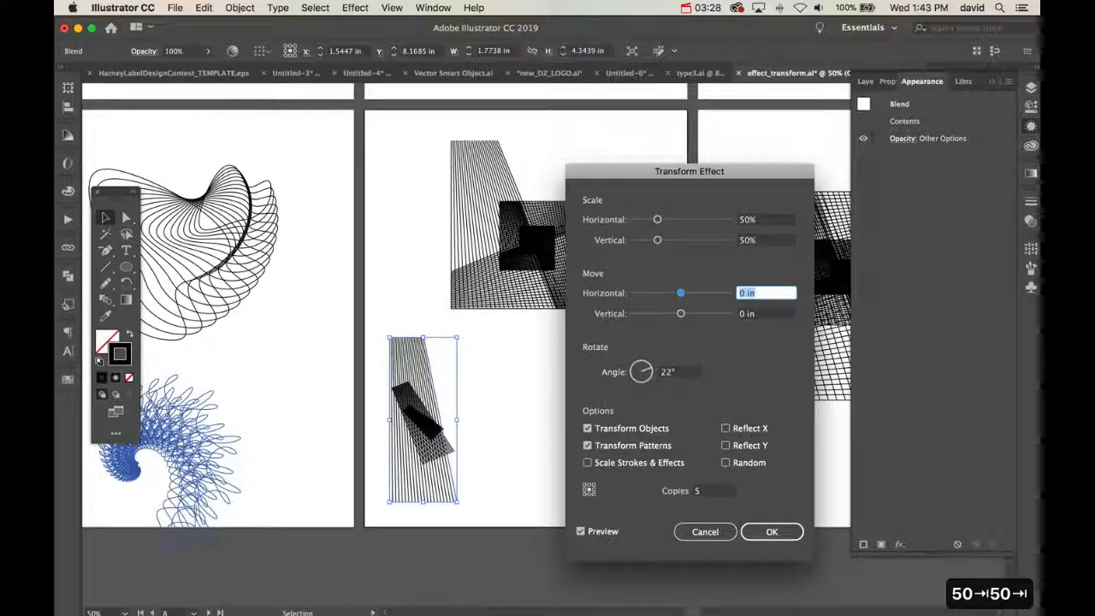
Move the copies about 0.90 in horizontally and 0.44 in vertically, trying a rotation of 10° and resetting it to 0°
left_click_drag(681, 315, 711, 293)
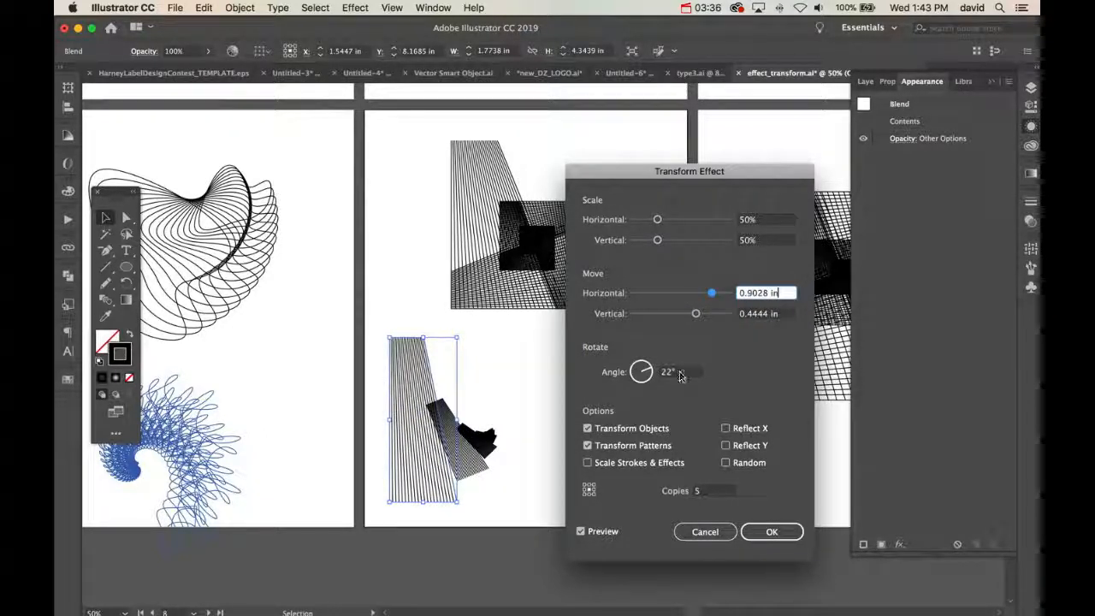
left_click_drag(682, 375, 607, 367)
type("10")
key("Tab")
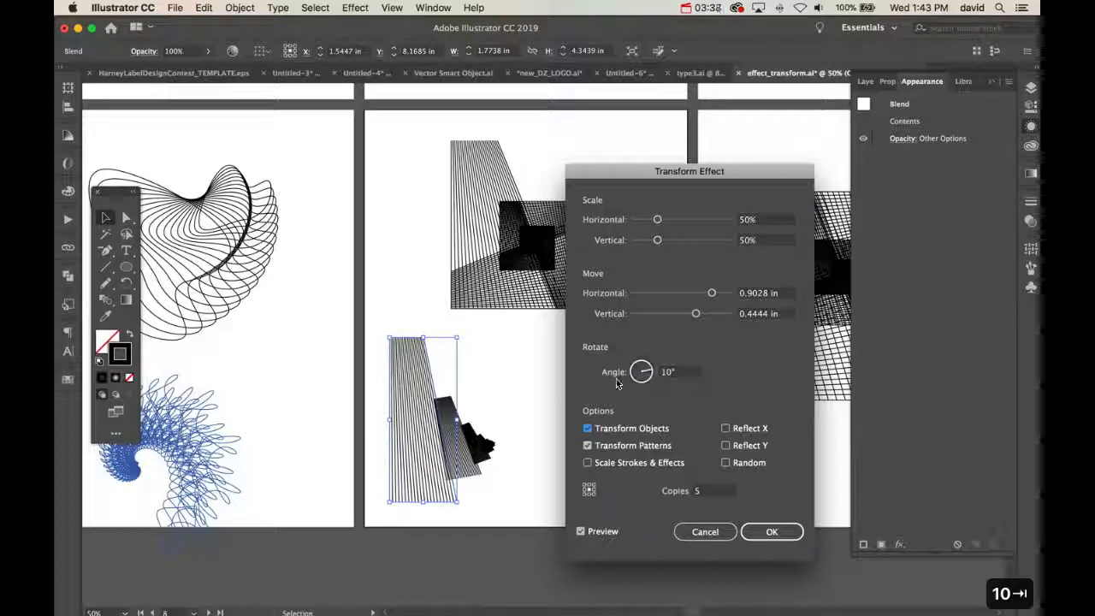
type("0")
key("Tab")
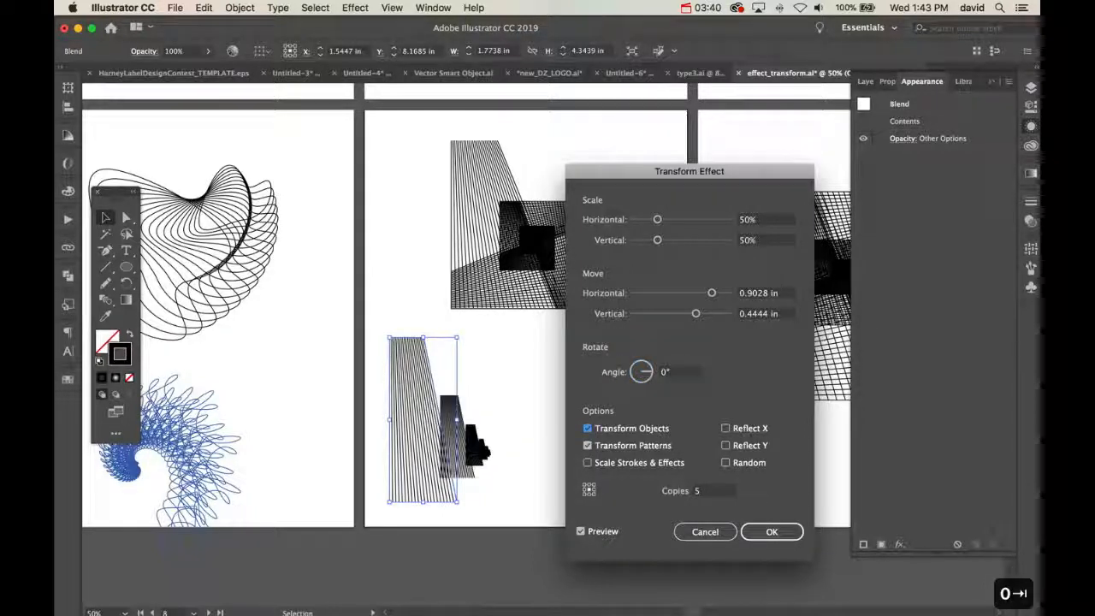
Increase the move to 1.375 in horizontally and about 0.81 in vertically, and rotate the copies by 90°
left_click_drag(696, 313, 728, 295)
left_click(641, 371)
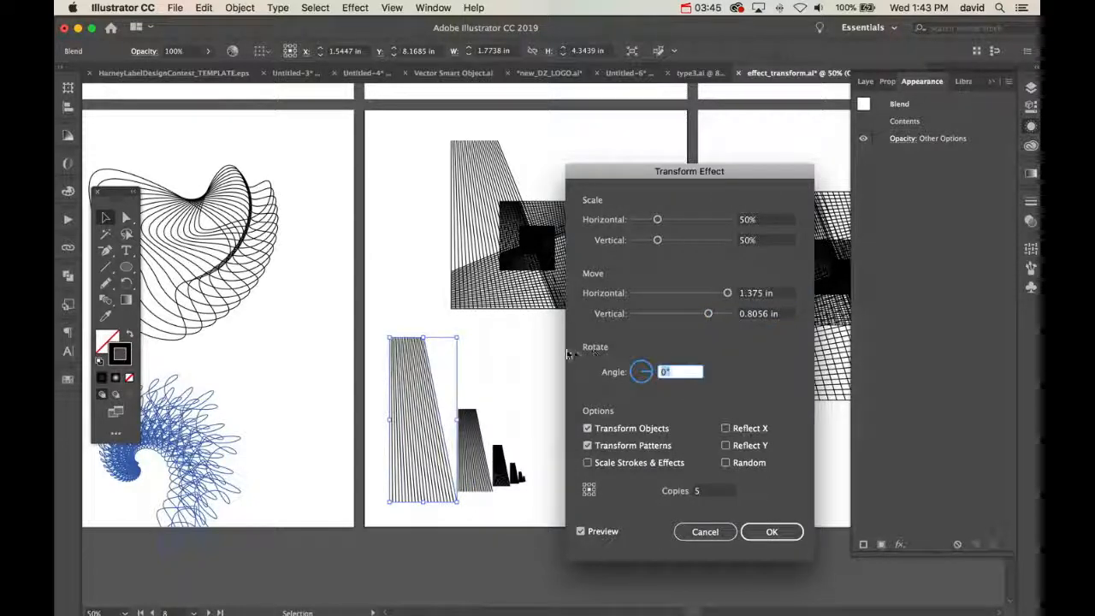
type("90")
key("Tab")
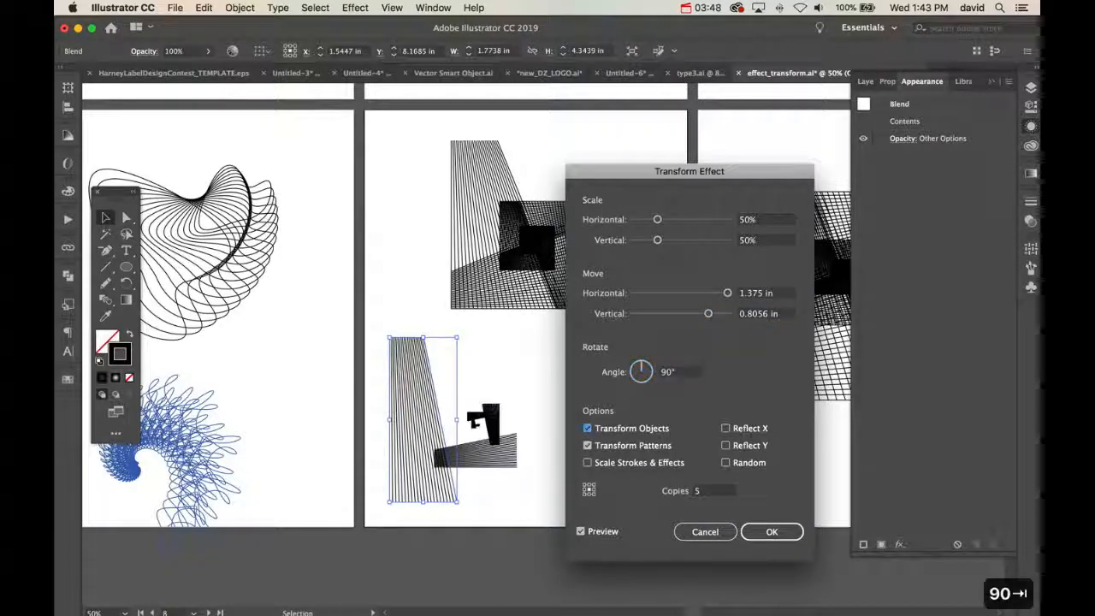
Try a 45° rotation for the copies, settle on 20°, apply the Transform effect and deselect the artwork
left_click(641, 374)
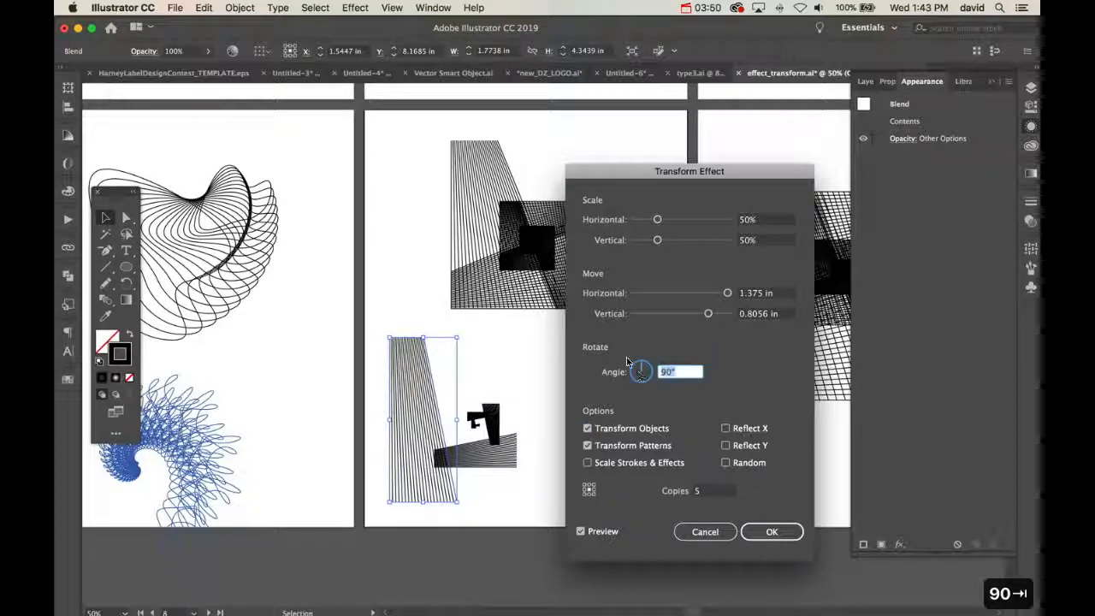
type("45")
key("Tab")
left_click(593, 372)
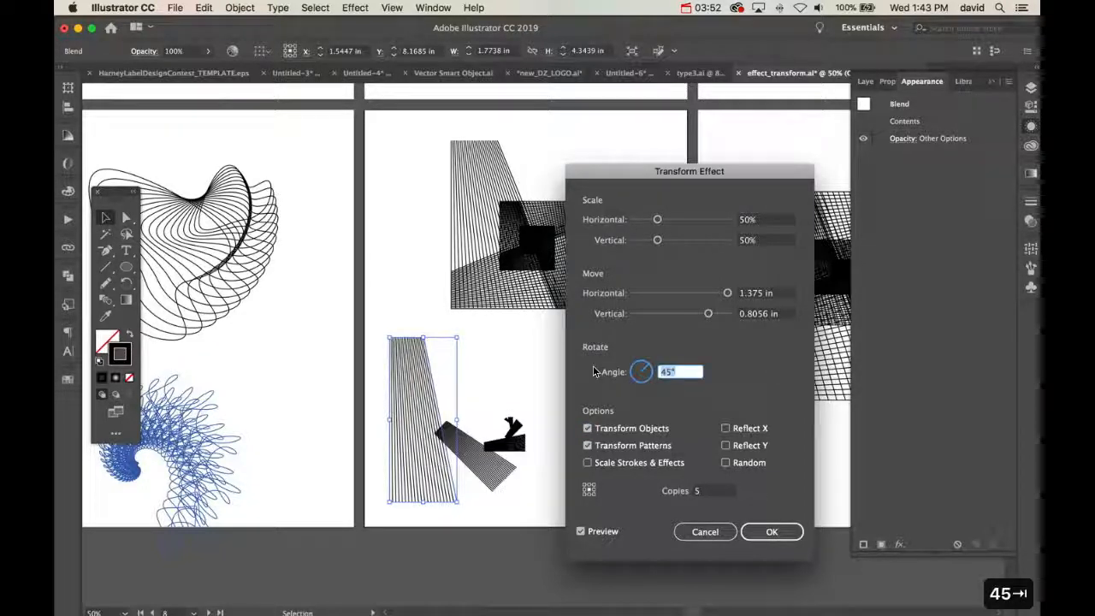
type("20")
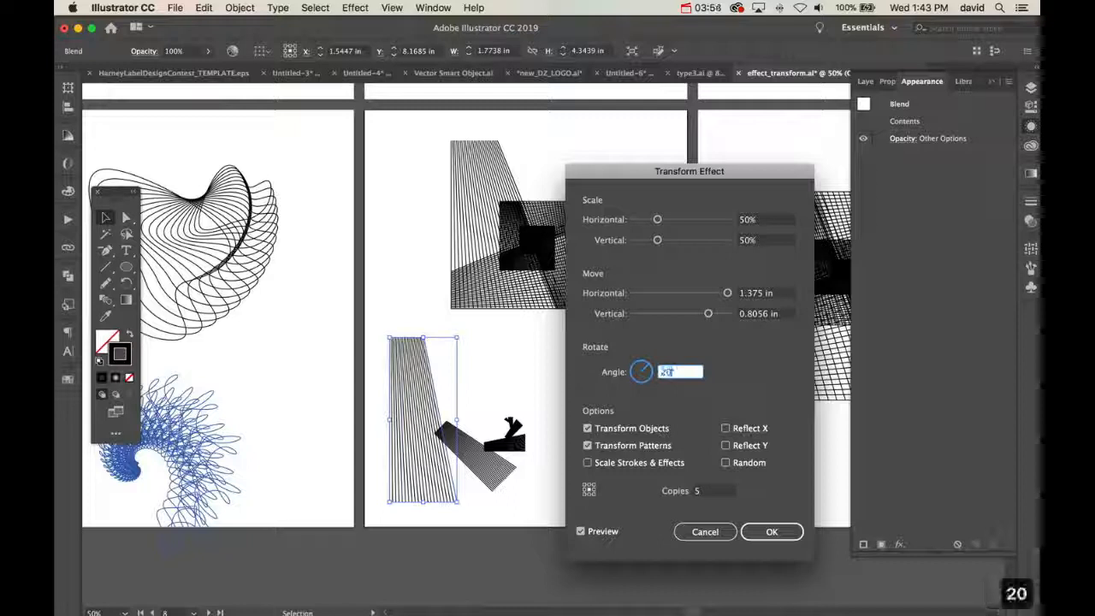
key("Tab")
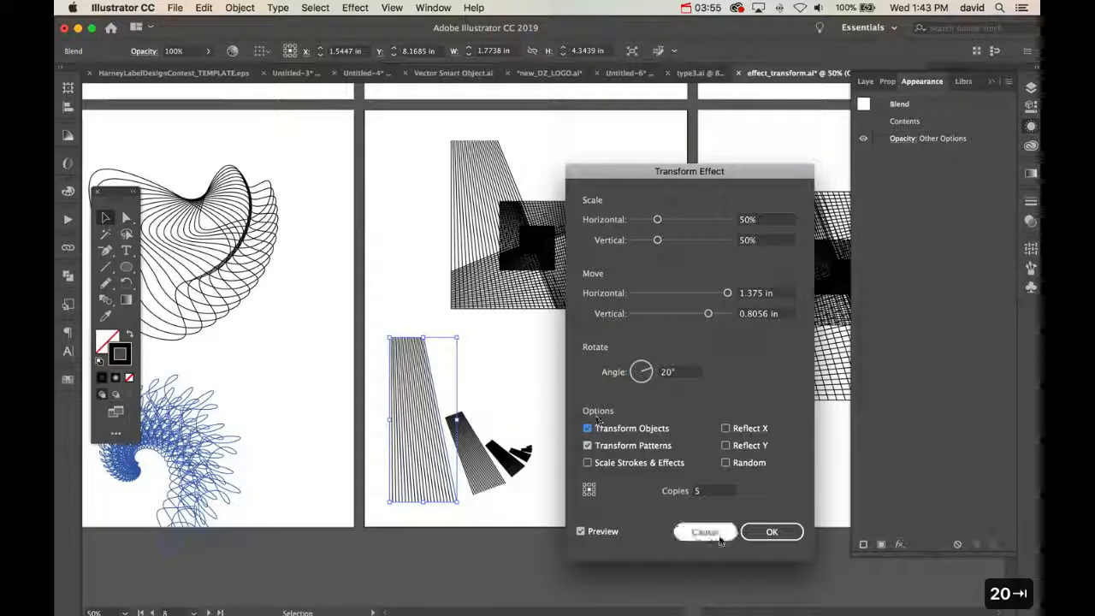
left_click(772, 532)
left_click(578, 441)
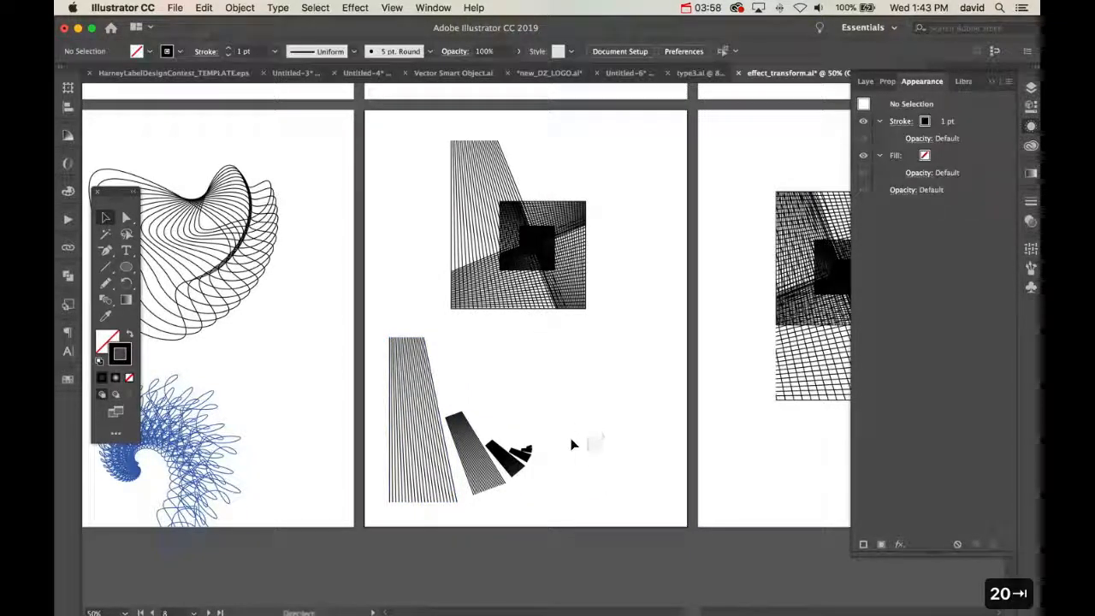
Examine the Transform effect settings of the upper square-shaped blend pattern and close them without changes
key("v")
left_click(549, 291)
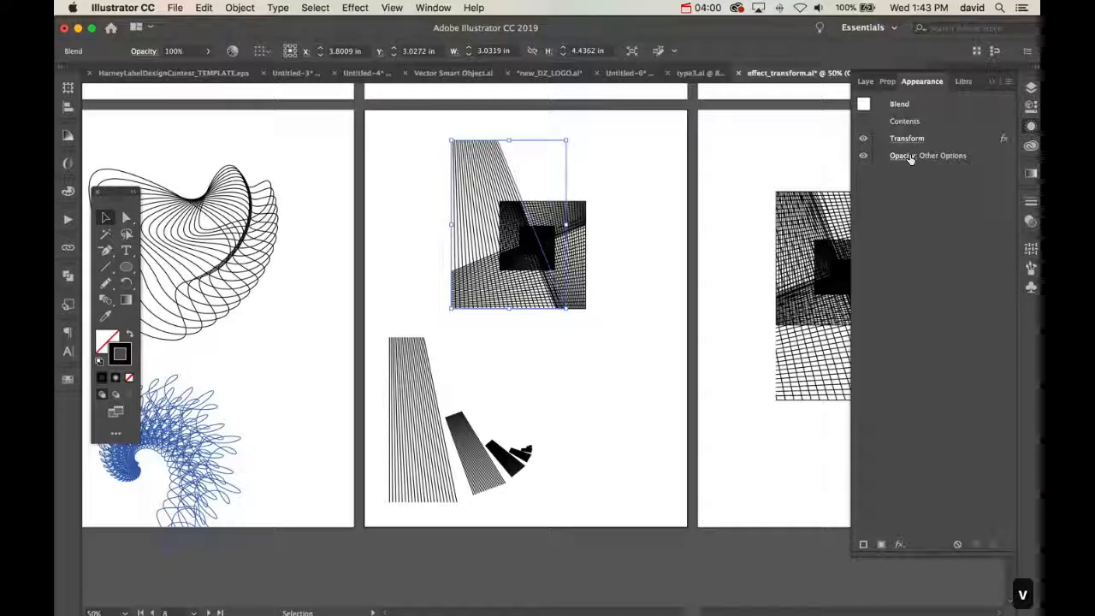
left_click(907, 138)
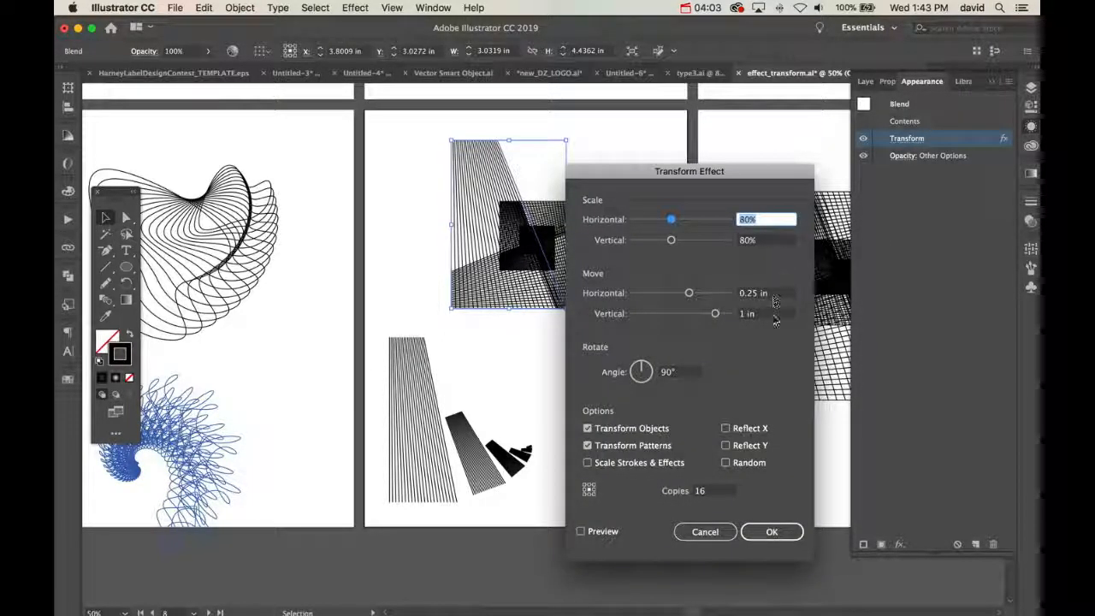
left_click(695, 538)
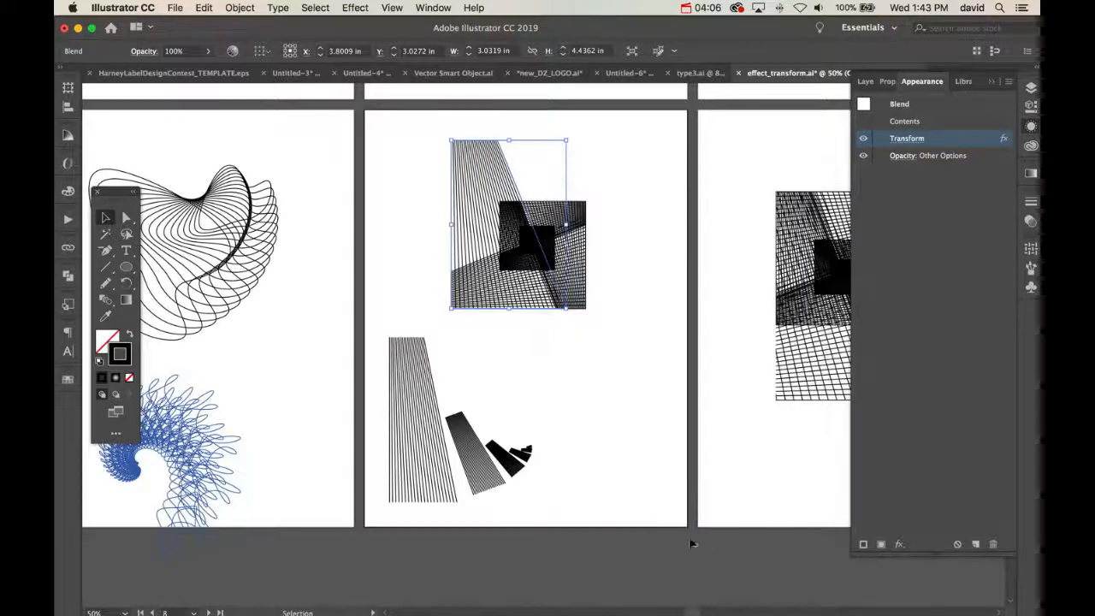
Edit the lower blend's Transform effect to 80% scale in both directions, with moves of 1 in horizontally and 0.25 in vertically
left_click(512, 475)
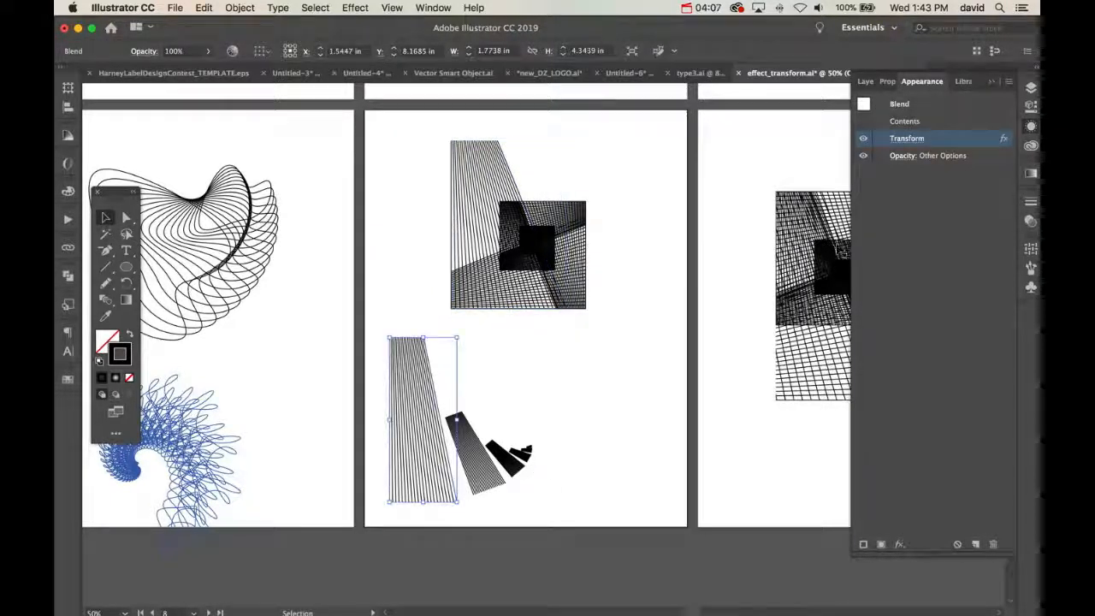
left_click(907, 140)
type("80")
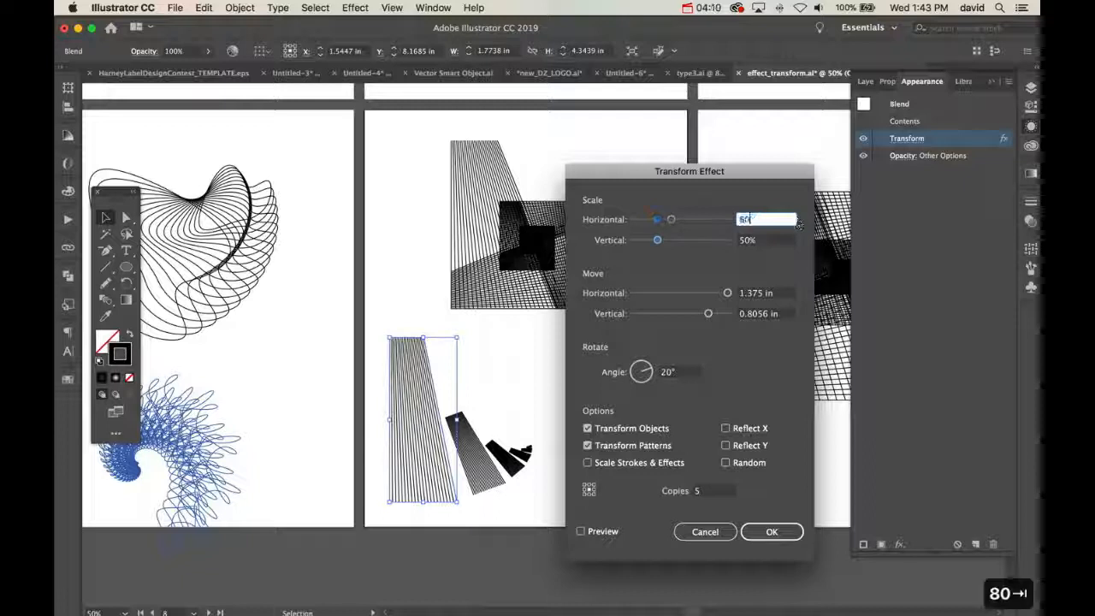
key("Tab")
type("80")
key("Tab")
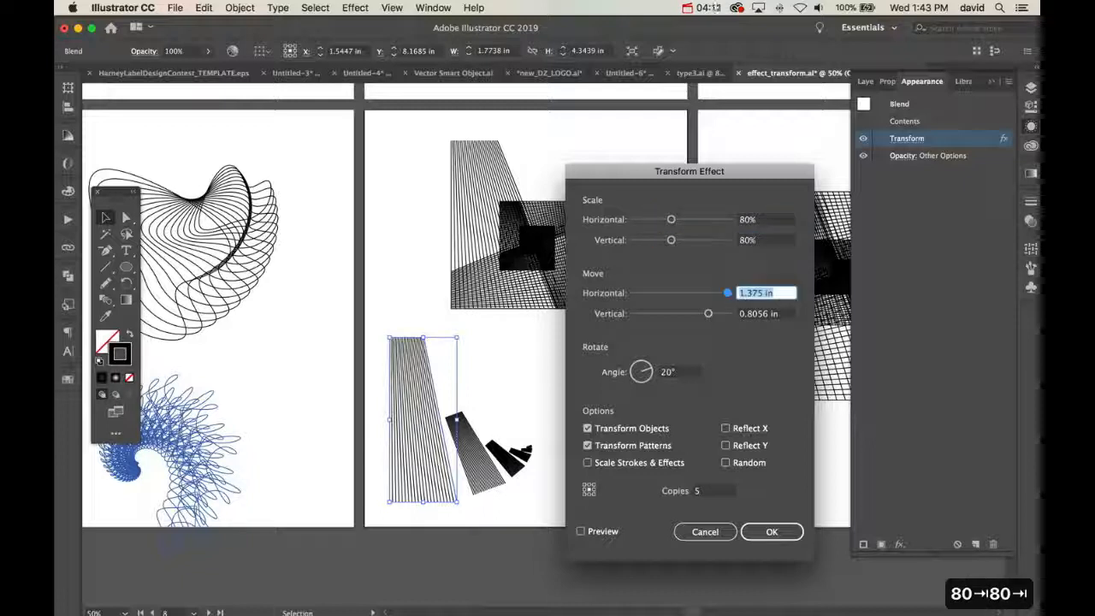
type("1")
key("Tab")
type(".25")
key("Tab")
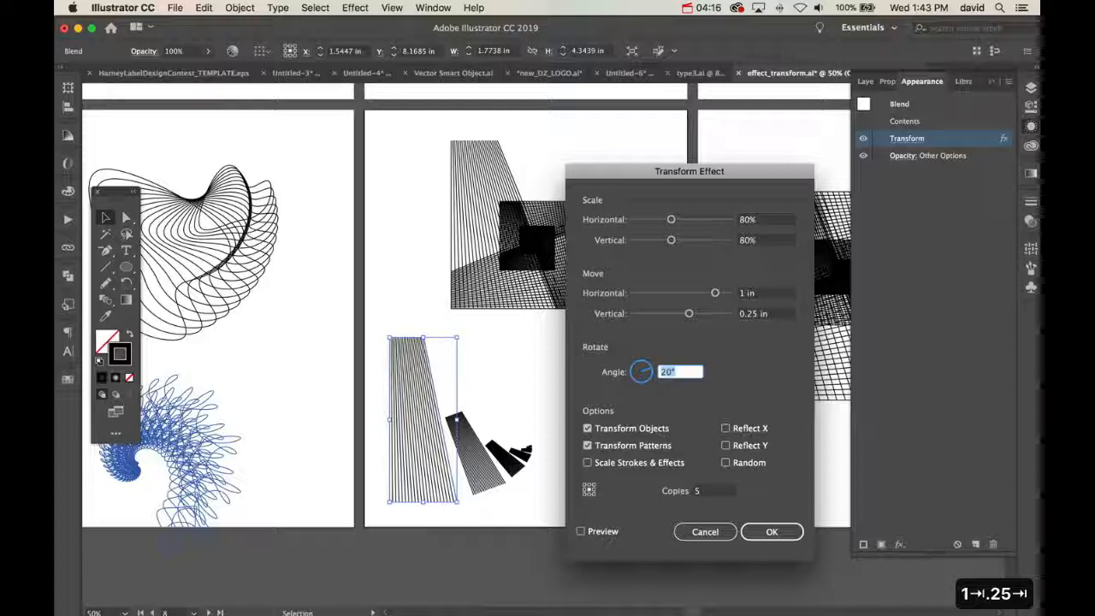
Set the lower blend's Transform effect to 16 copies, preview it and apply the changes
key("Tab")
key("Tab")
key("Tab")
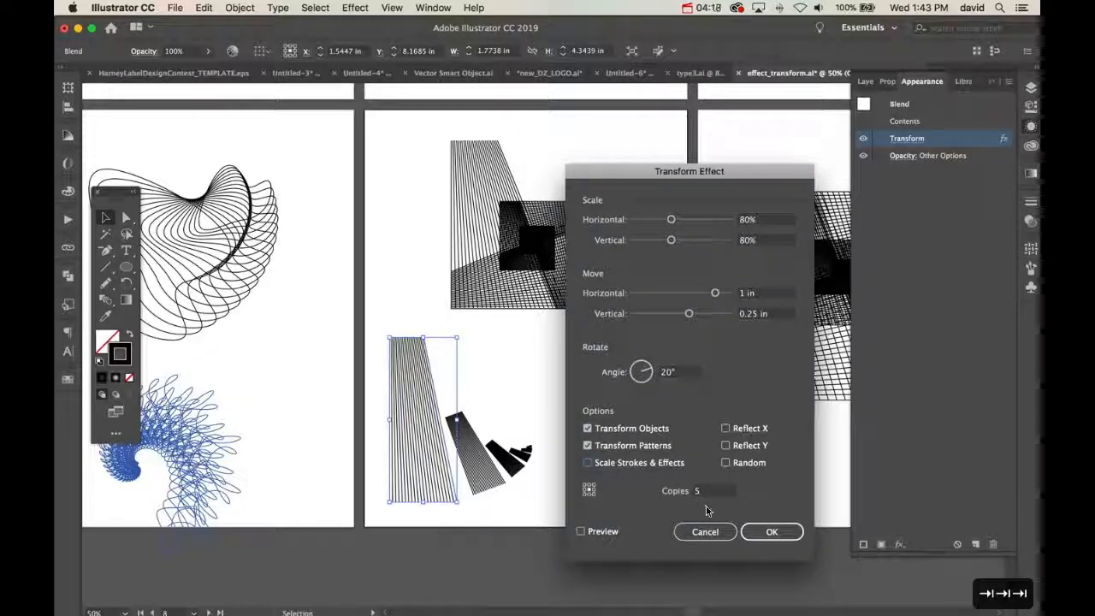
double_click(706, 499)
type("16")
key("Tab")
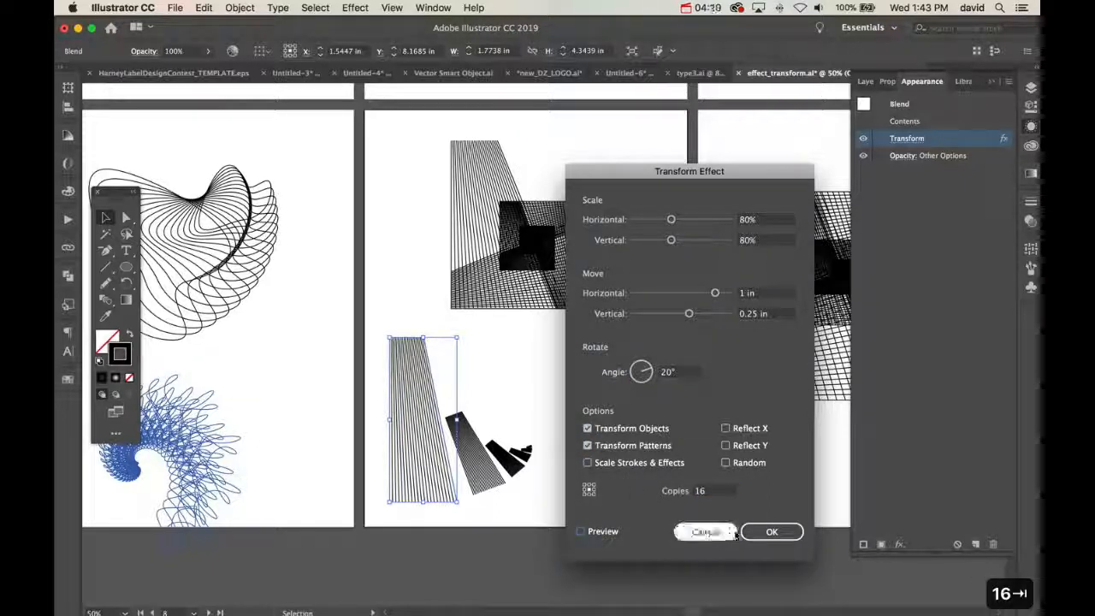
left_click(581, 533)
left_click(772, 531)
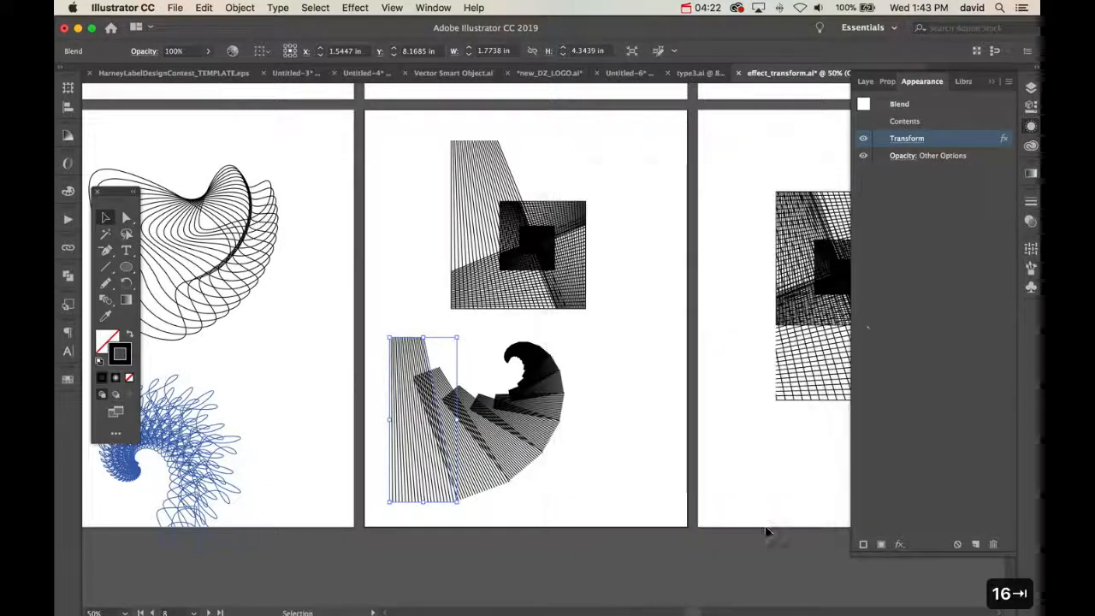
Check the upper pattern's Transform settings again for comparison and leave them unchanged
left_click(556, 240)
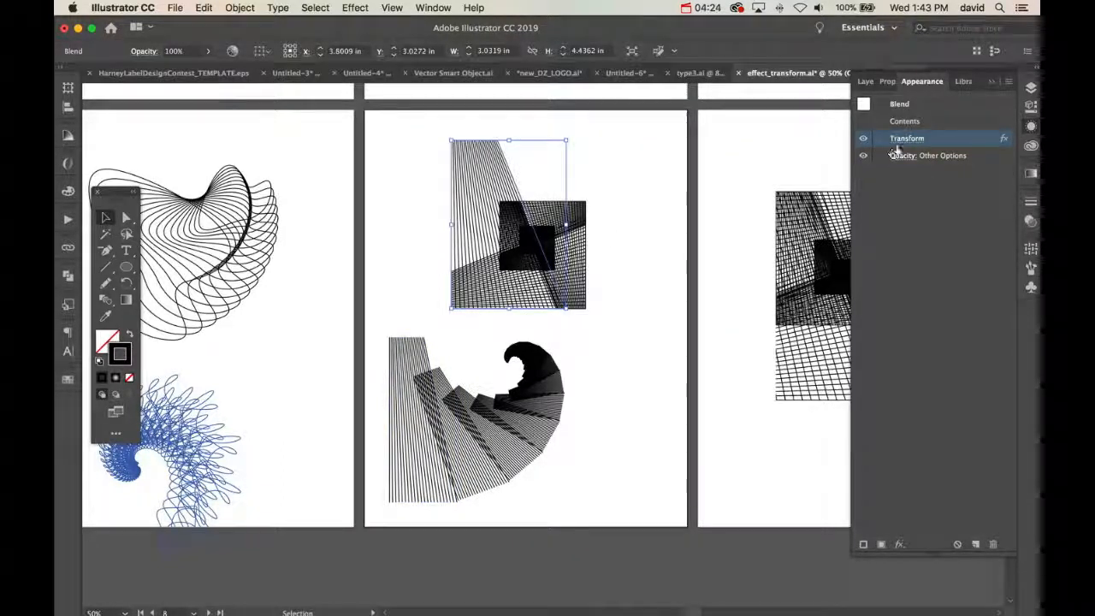
double_click(903, 140)
key("Escape")
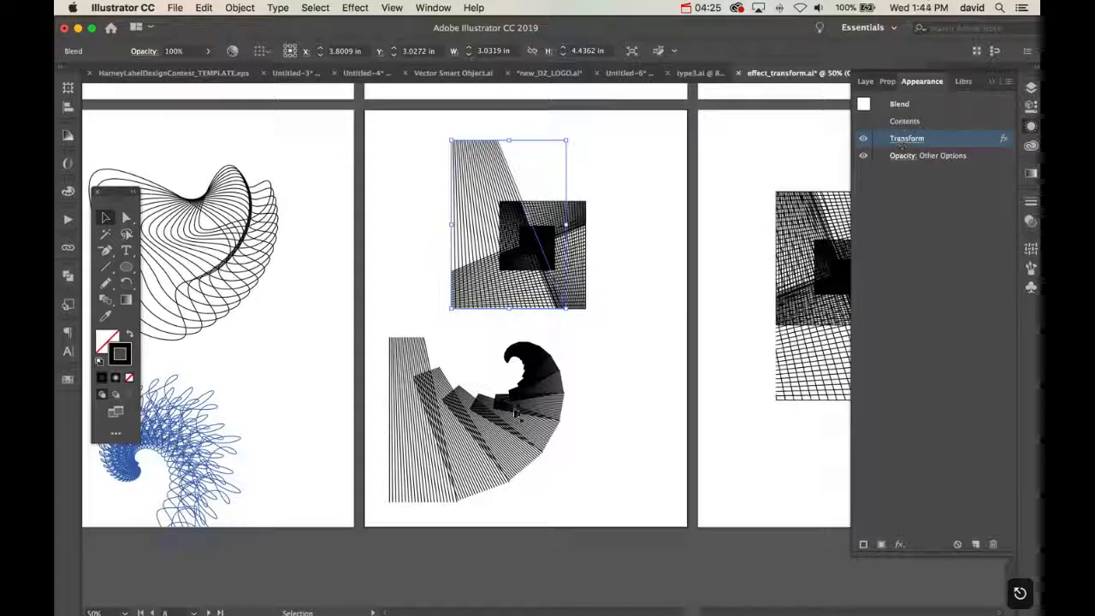
Change the rotation angle in the lower blend's Transform effect to 90°, preview it and apply
double_click(907, 140)
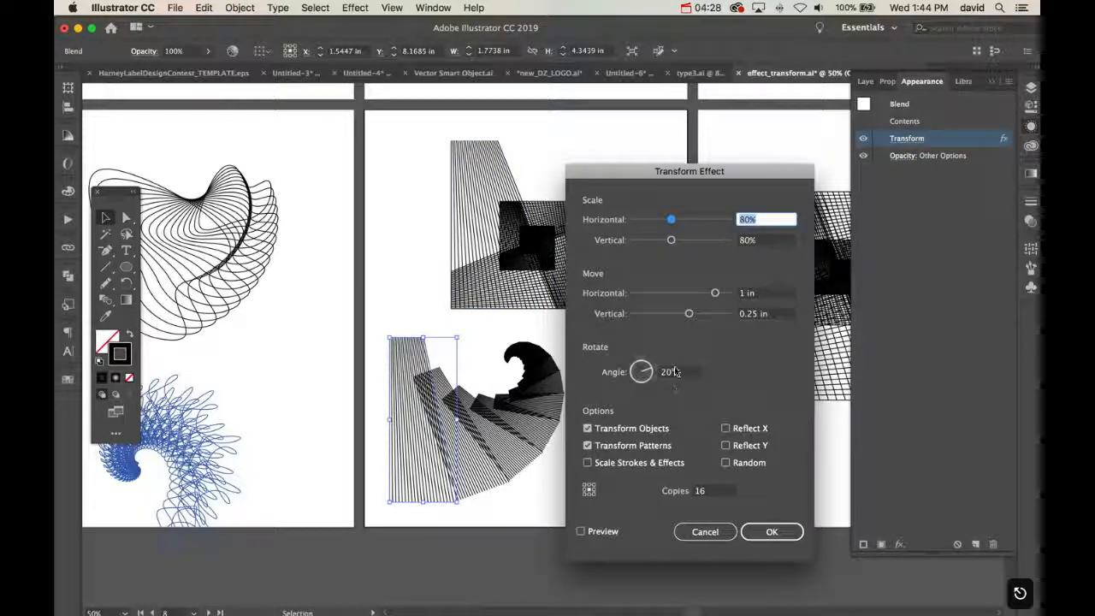
left_click(670, 371)
type("90")
key("Tab")
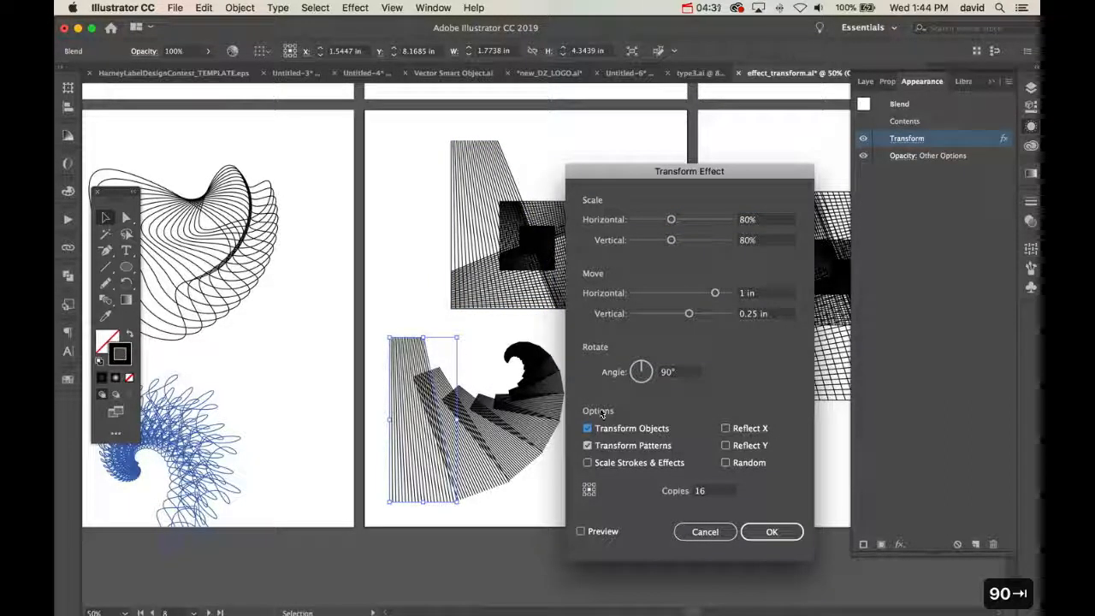
left_click(582, 531)
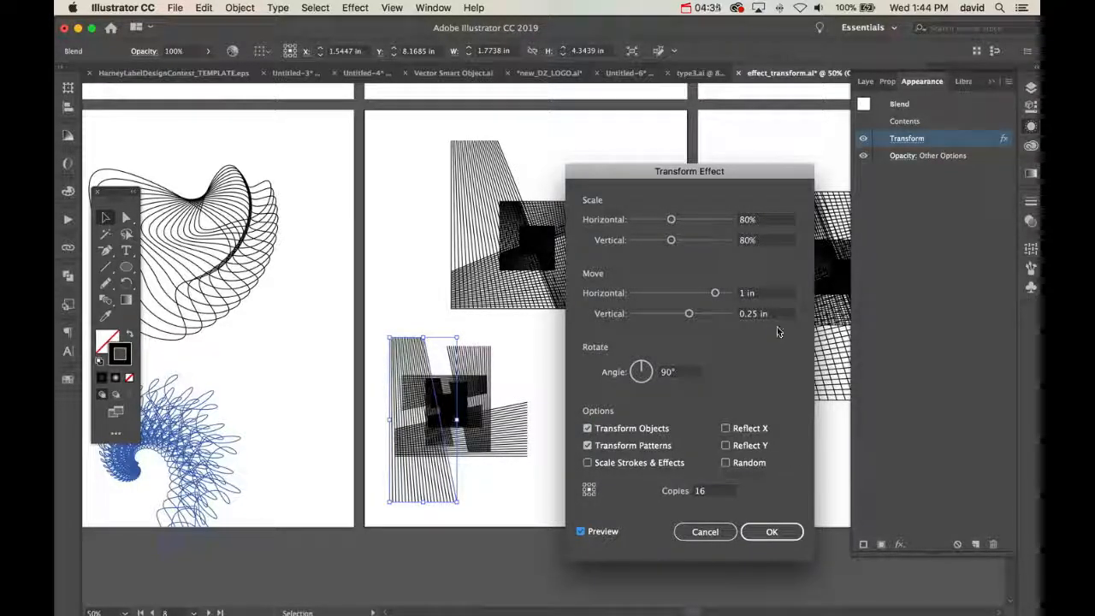
left_click(772, 531)
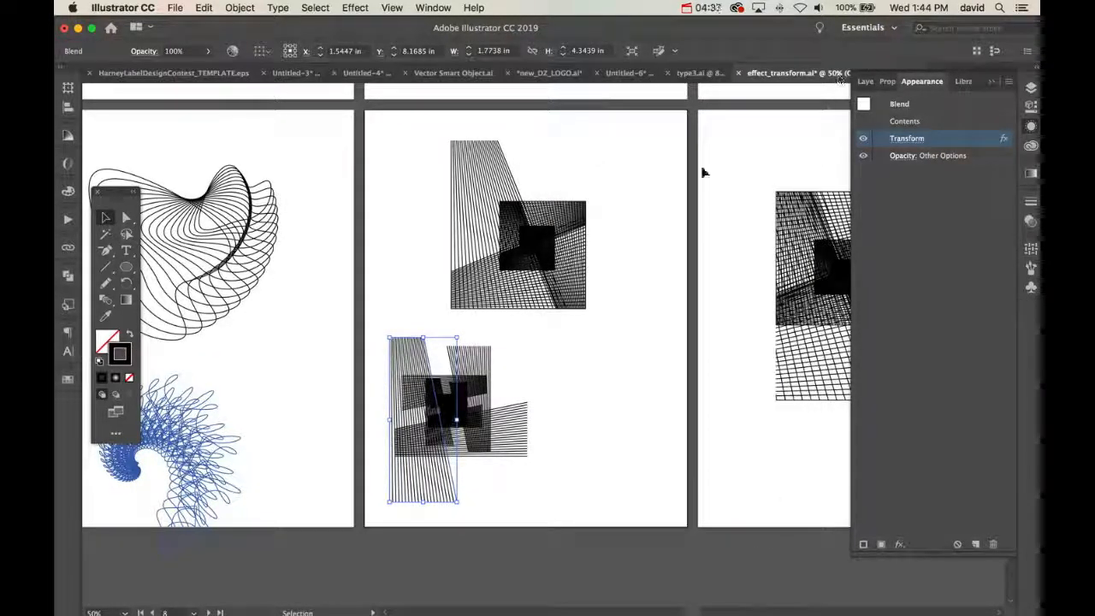
Review the move values in the upper pattern's Transform effect for reference and leave its settings as they are
left_click(572, 233)
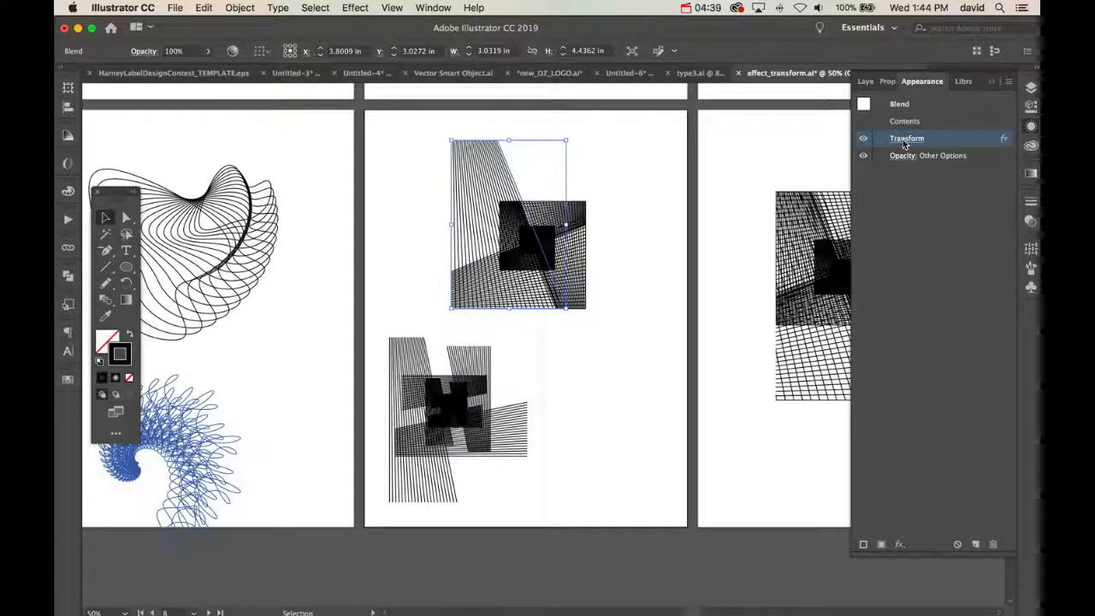
left_click(906, 140)
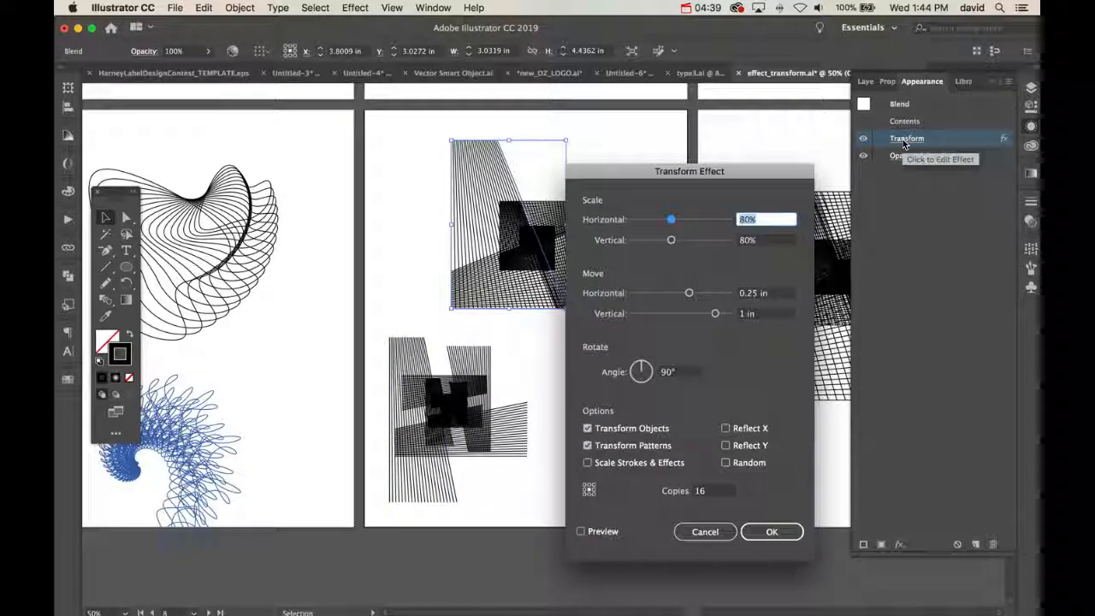
left_click(703, 536)
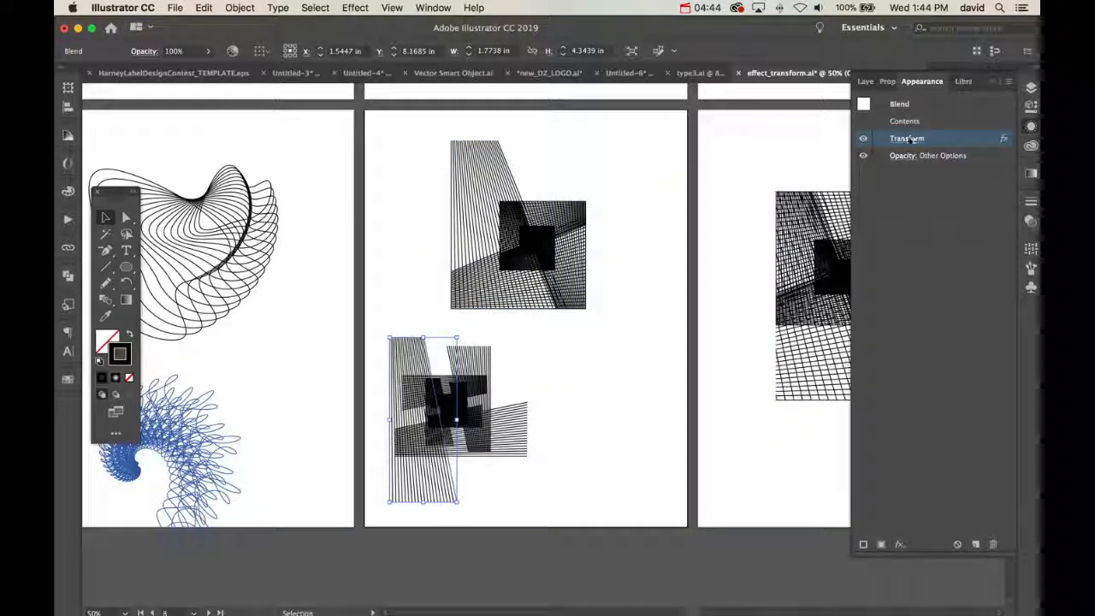
Set the lower blend's Transform effect moves to 0.25 in horizontally and 1 in vertically, preview and apply them, and deselect the blend
left_click(907, 140)
left_click(766, 293)
type(".25")
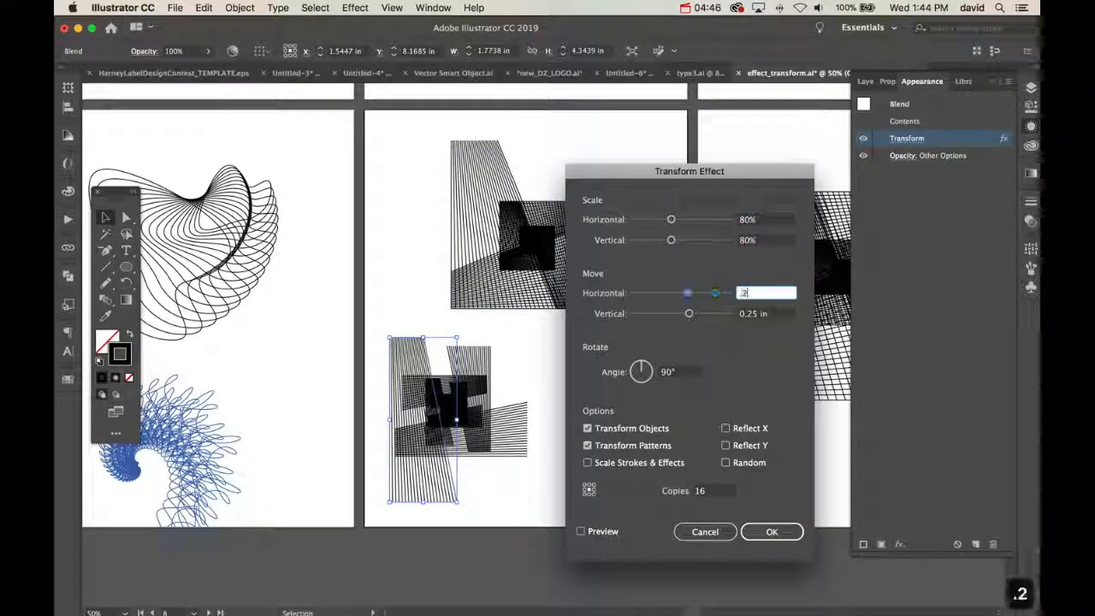
key("Tab")
type("1")
key("Tab")
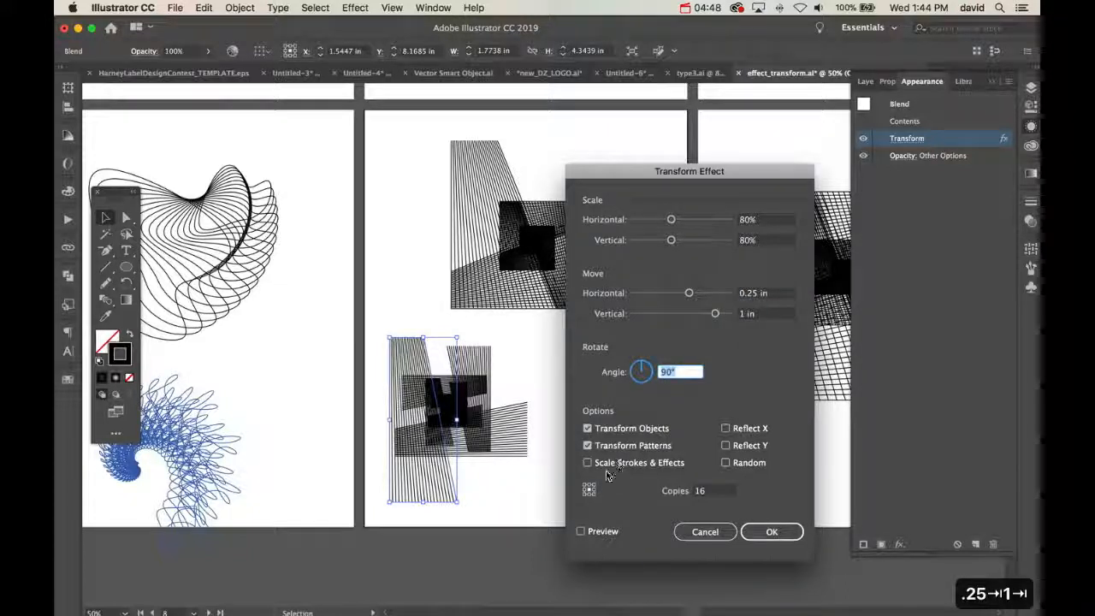
left_click(581, 533)
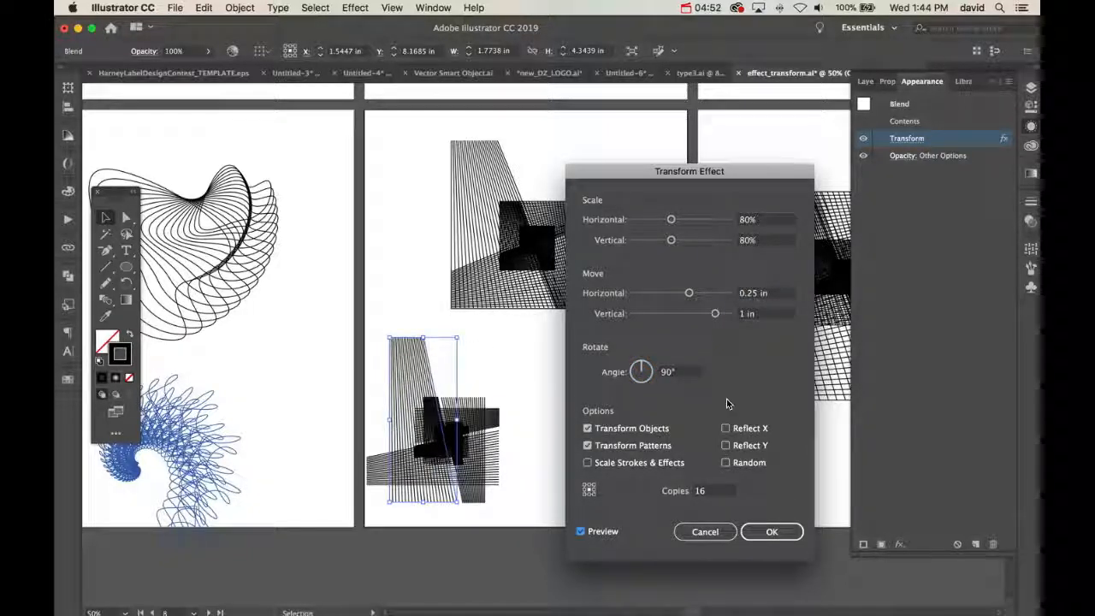
left_click(772, 532)
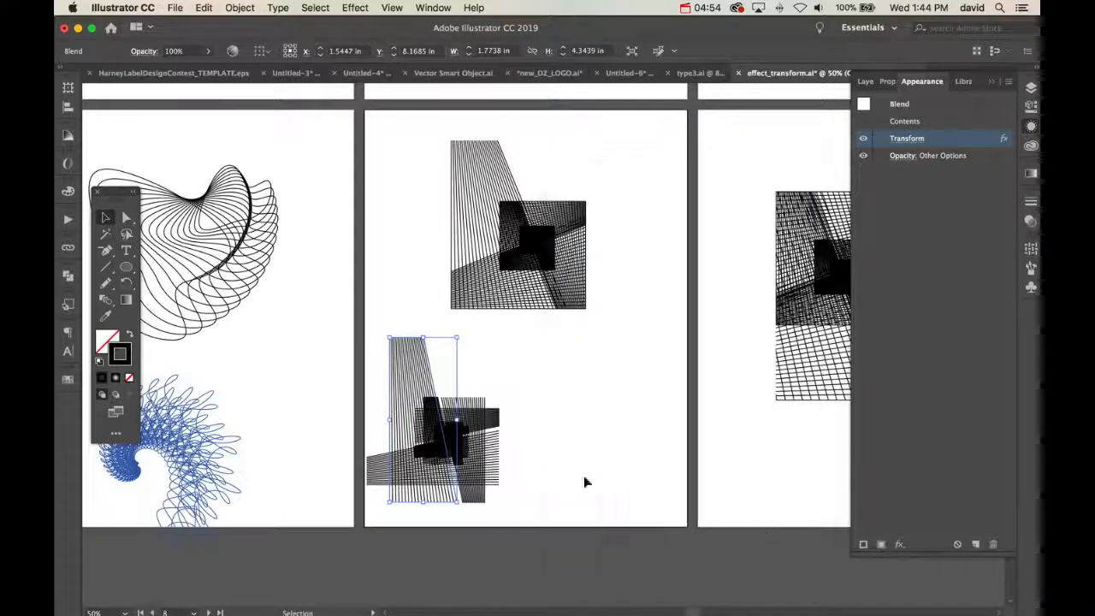
left_click(550, 454)
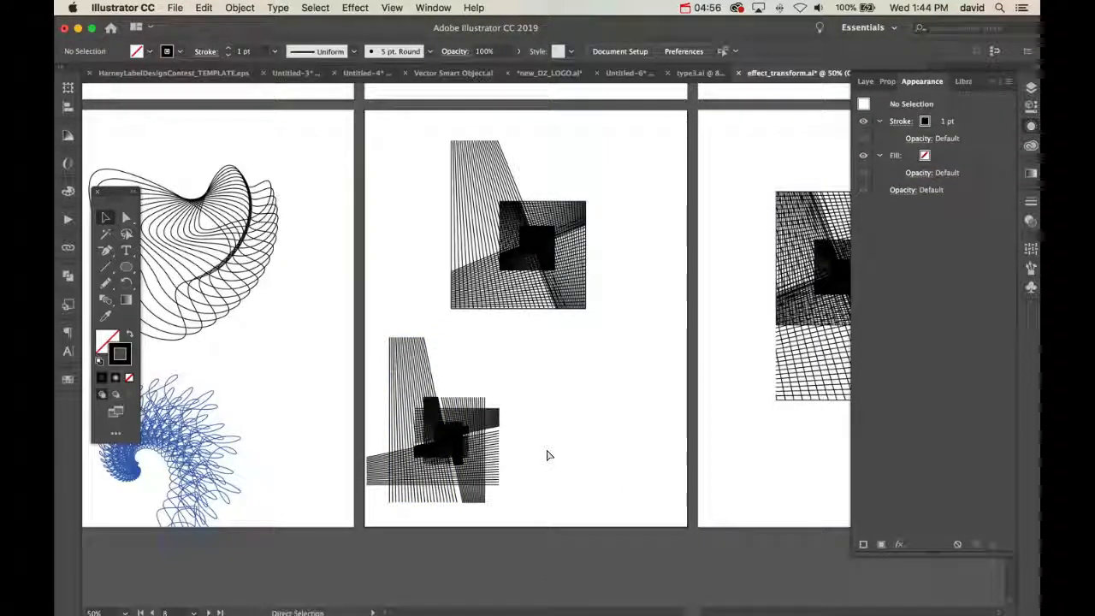
Draw a rectangle around the dense overlapping center of the lower pattern as the clipping shape
key("super+equal")
key("super+equal")
key("space")
left_click_drag(516, 512, 587, 352)
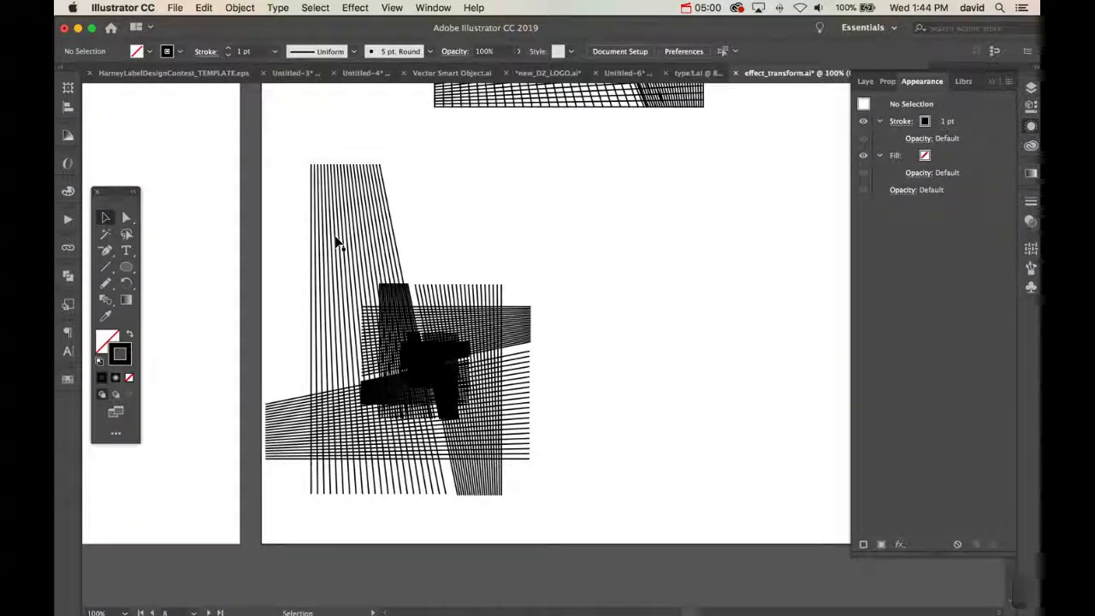
key("m")
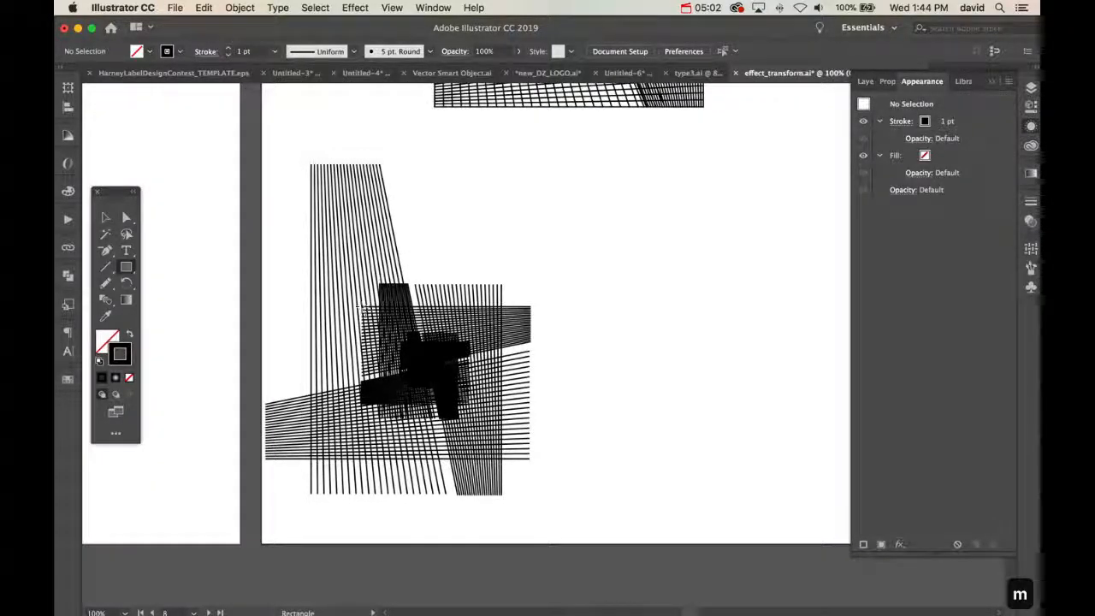
left_click_drag(361, 306, 503, 460)
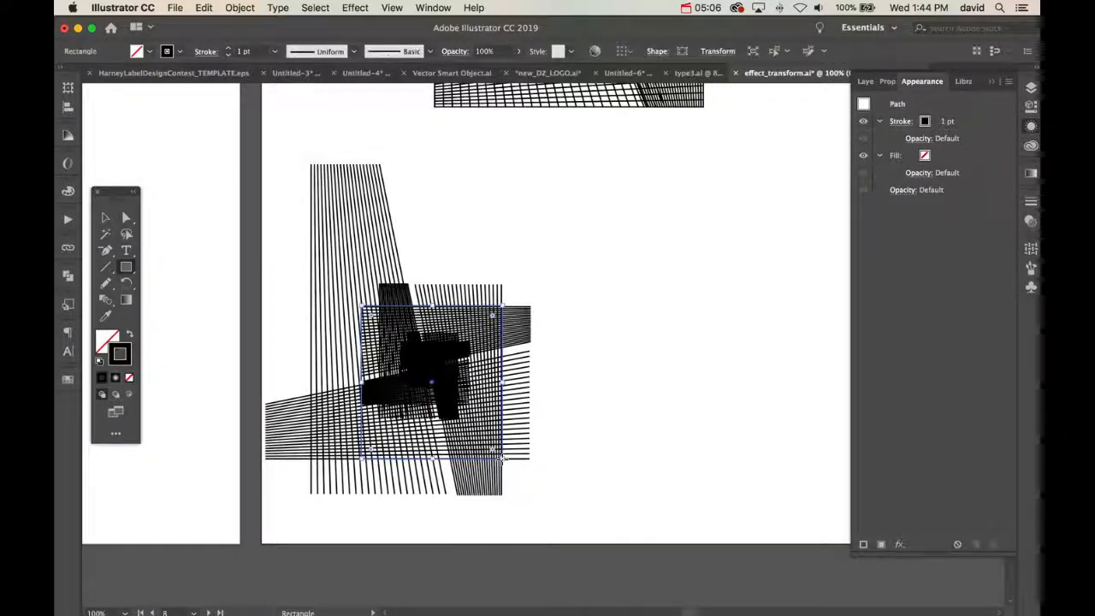
Select the rectangle together with the lower blend and make a clipping mask from them
key("v")
left_click_drag(598, 316, 276, 467)
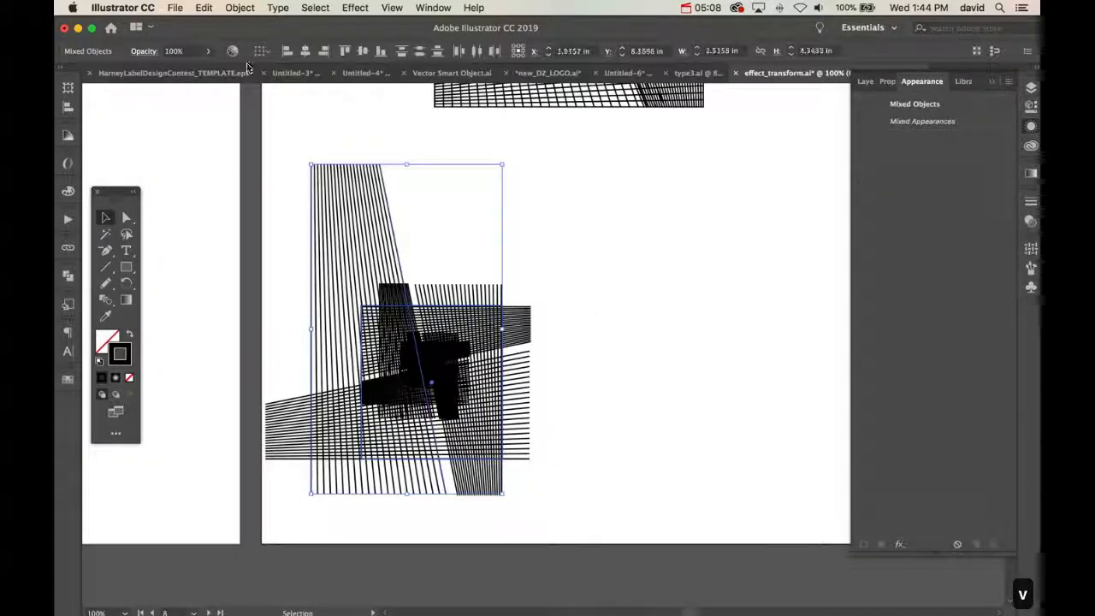
left_click(231, 7)
mouse_move(284, 439)
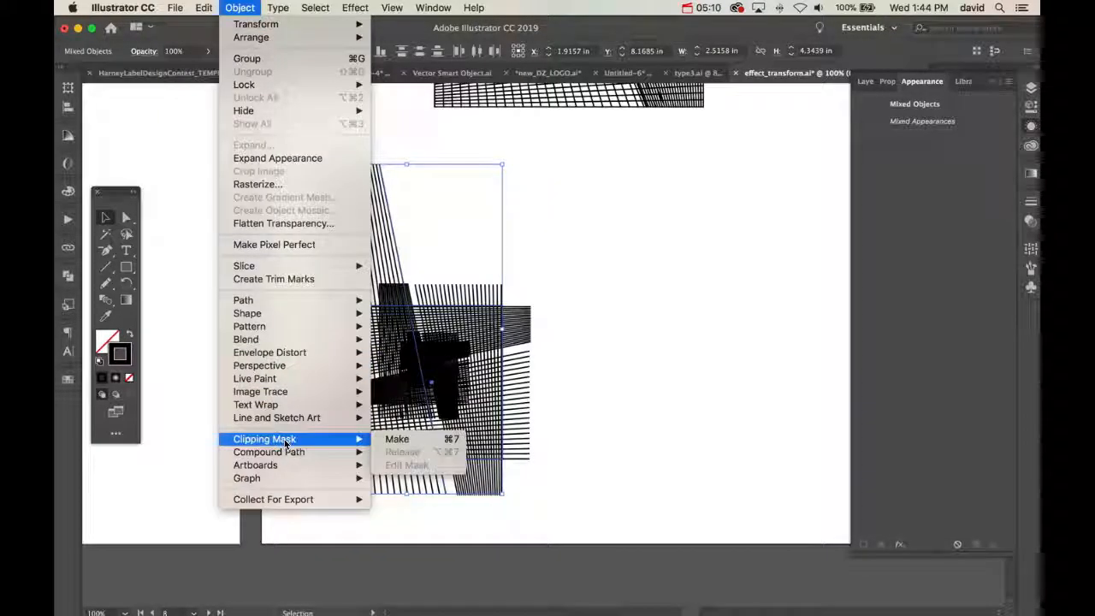
left_click(398, 439)
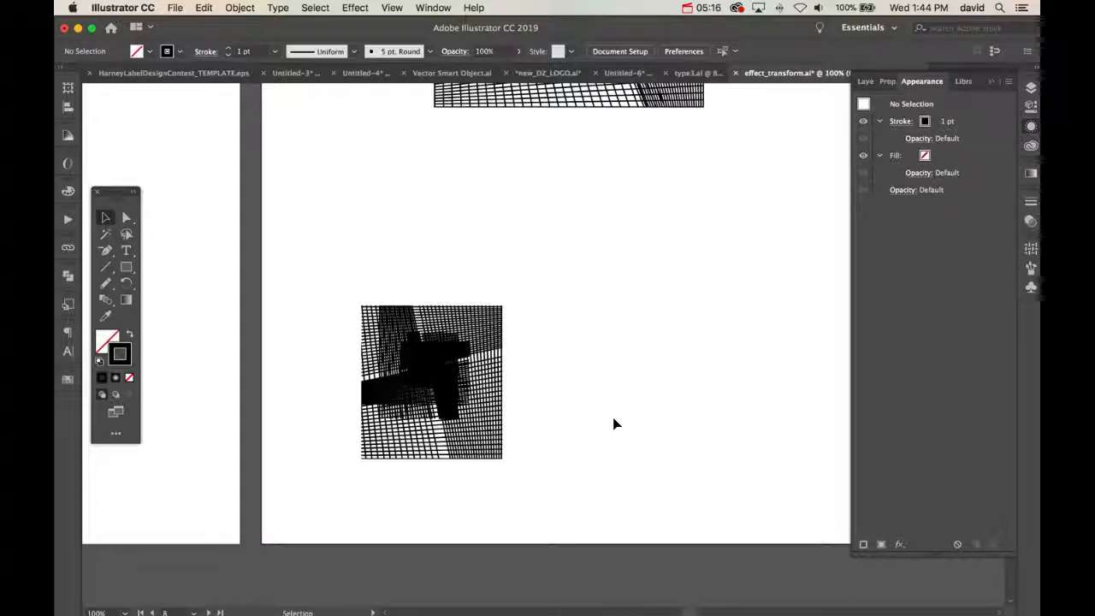
Enlarge the clipped lower pattern from its corner and deselect it
key("super+minus")
key("super+minus")
key("super+minus")
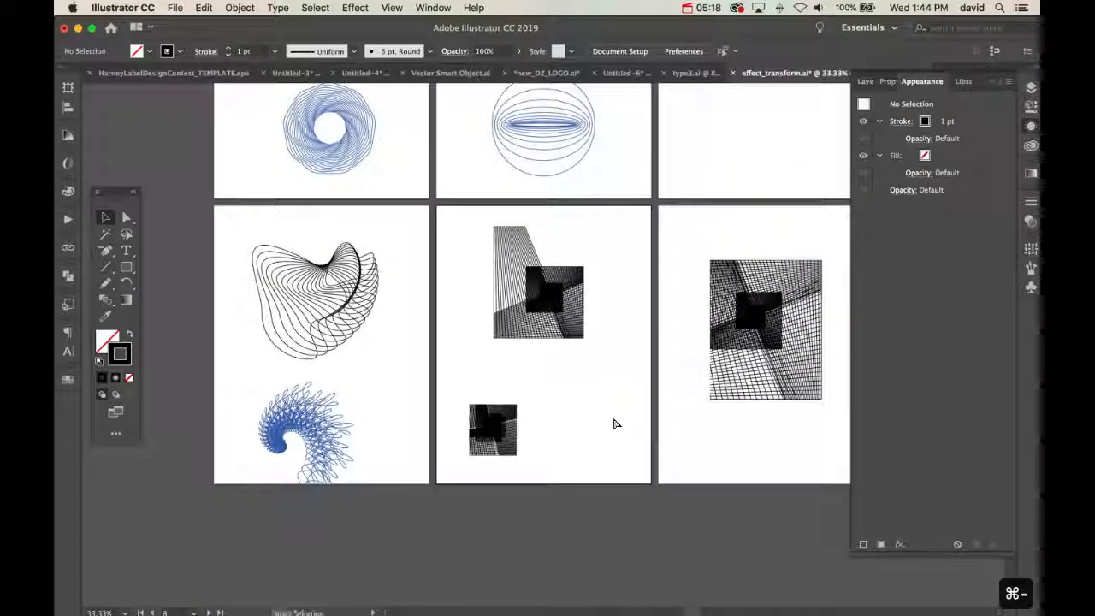
left_click_drag(611, 428, 470, 433)
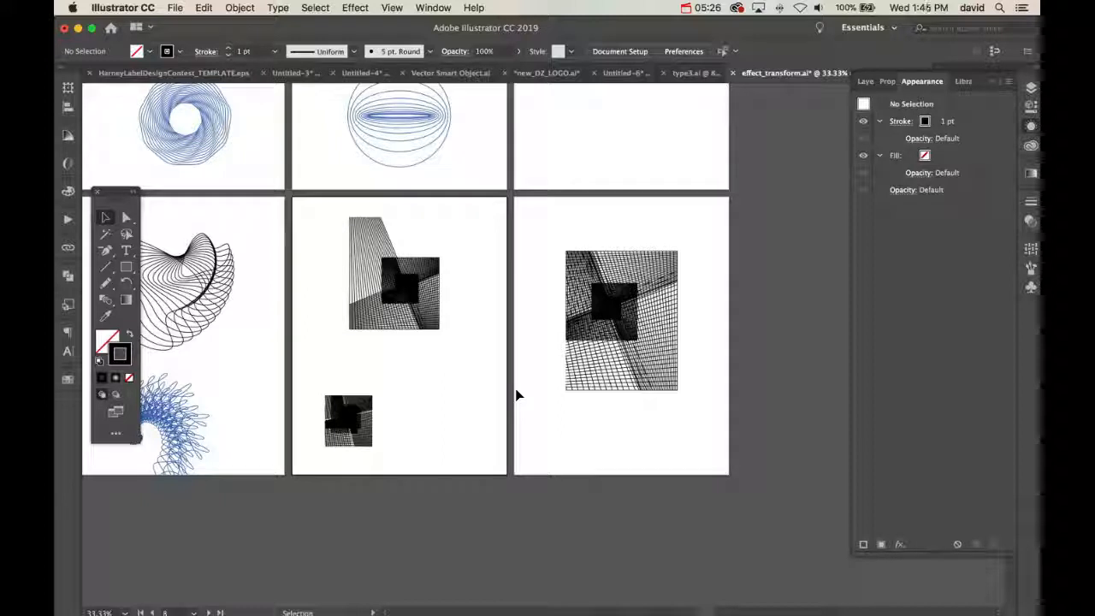
left_click(369, 417)
left_click_drag(373, 447, 450, 472)
left_click(587, 542)
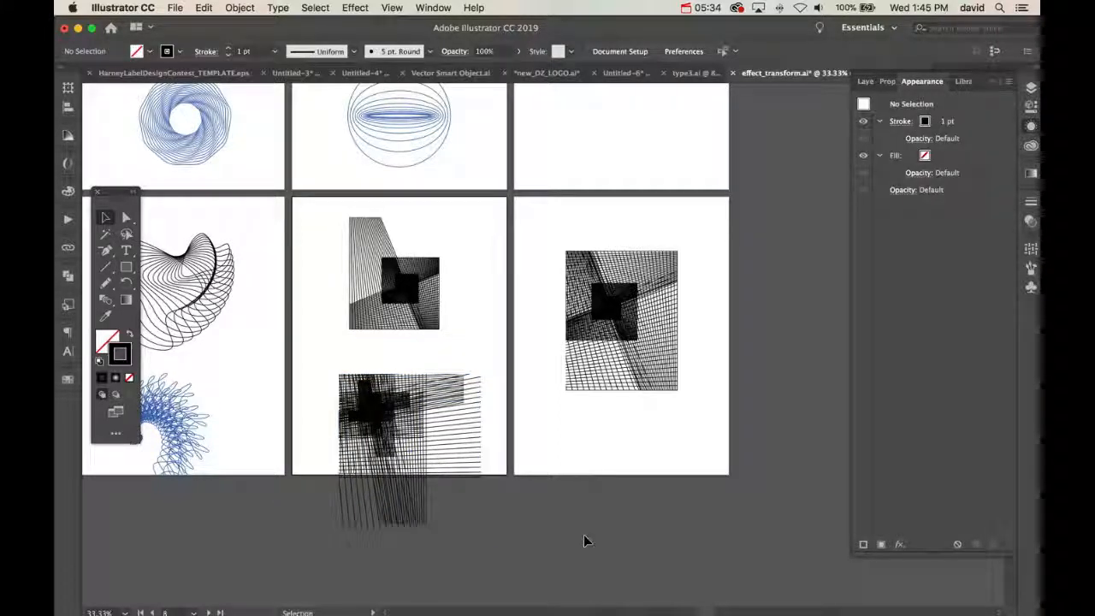
left_click_drag(484, 253, 482, 171)
left_click_drag(467, 313, 549, 274)
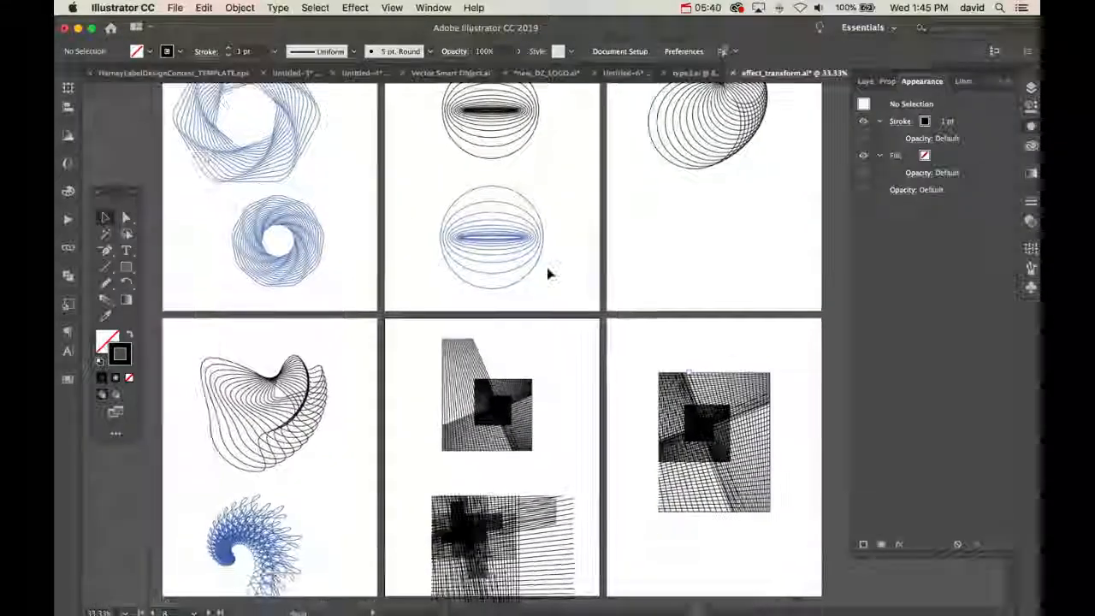